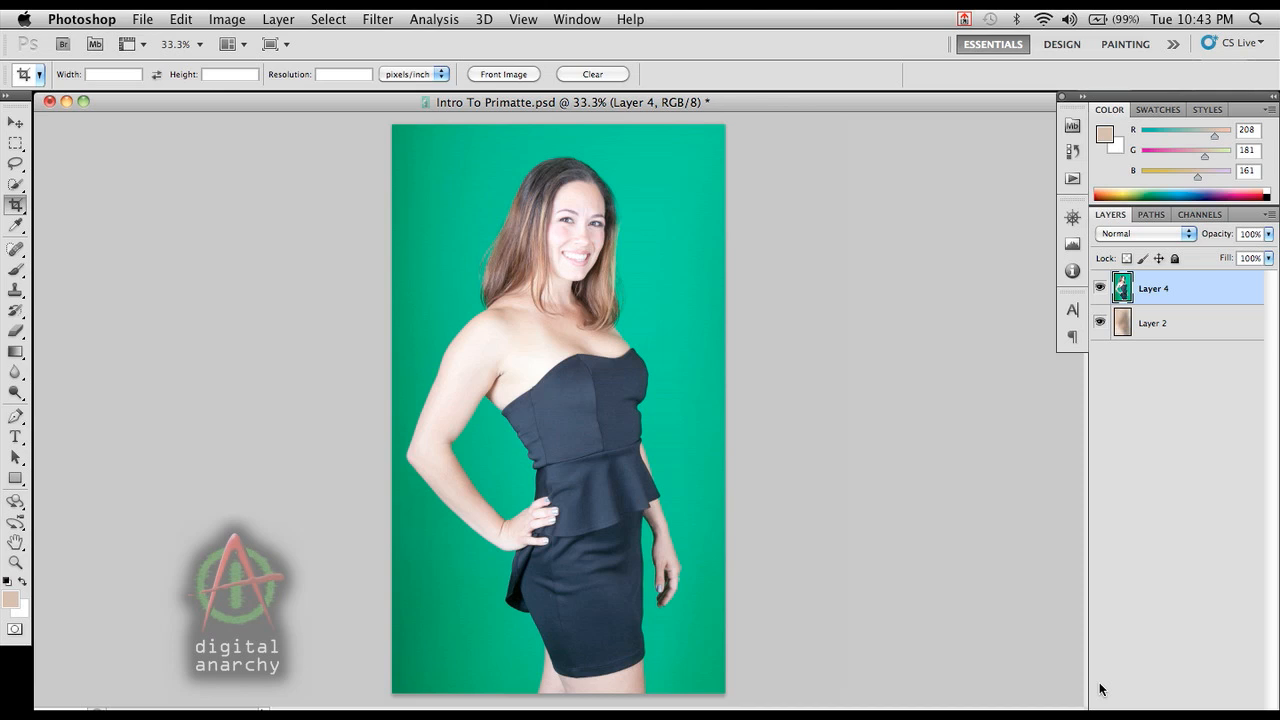
- Convert Layer 4 to a smart object and open it in Digital Anarchy's Primatte filter
{"action": "right_click", "coordinate": [1166, 290]}
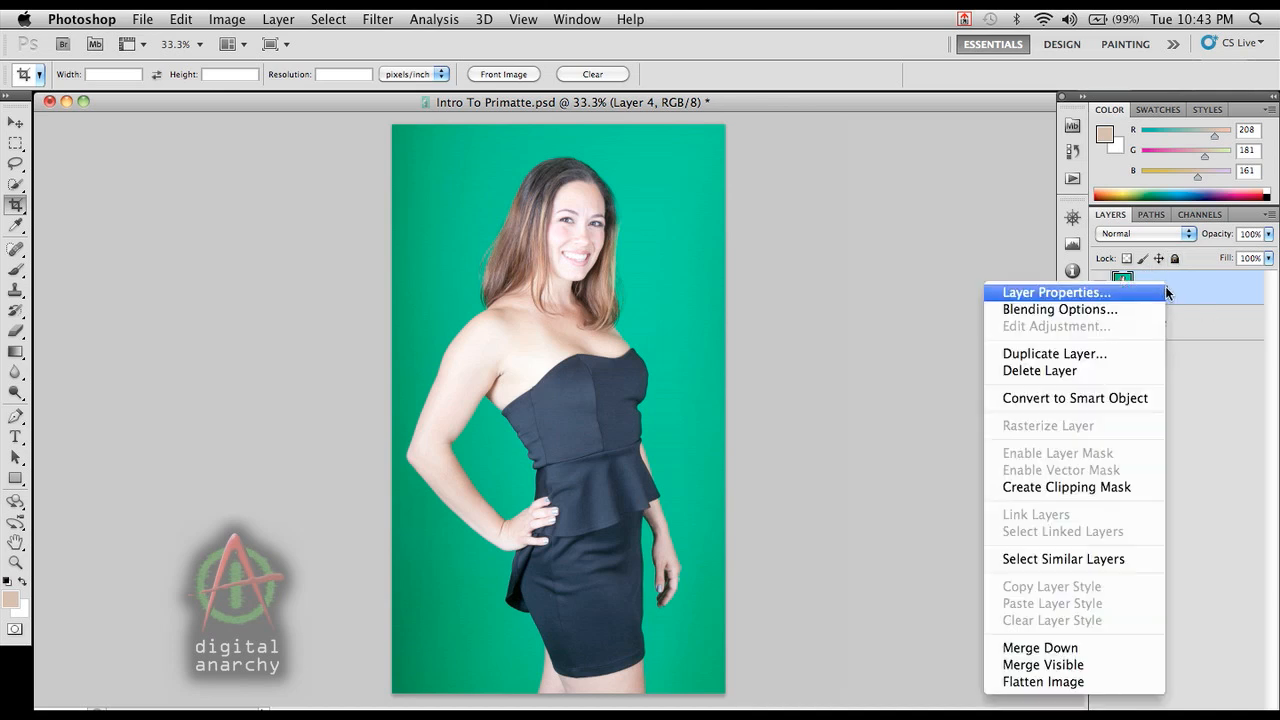
{"action": "left_click", "coordinate": [1155, 400]}
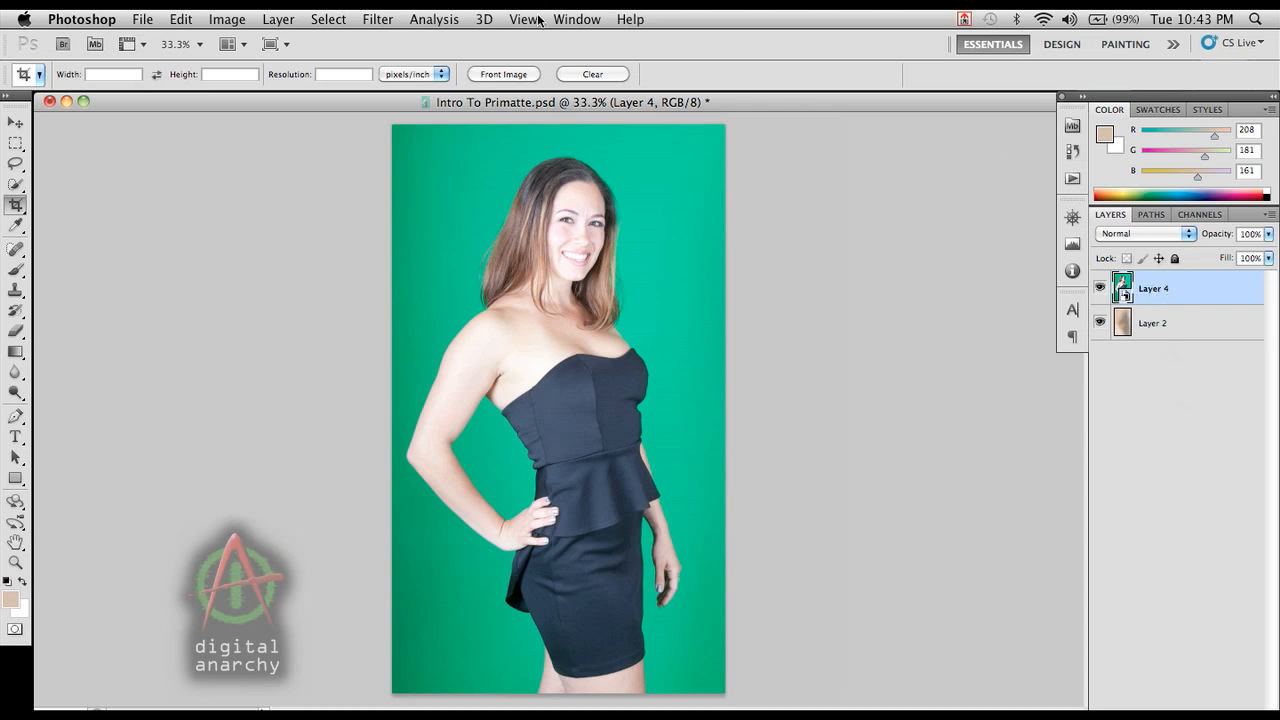
{"action": "left_click", "coordinate": [382, 20]}
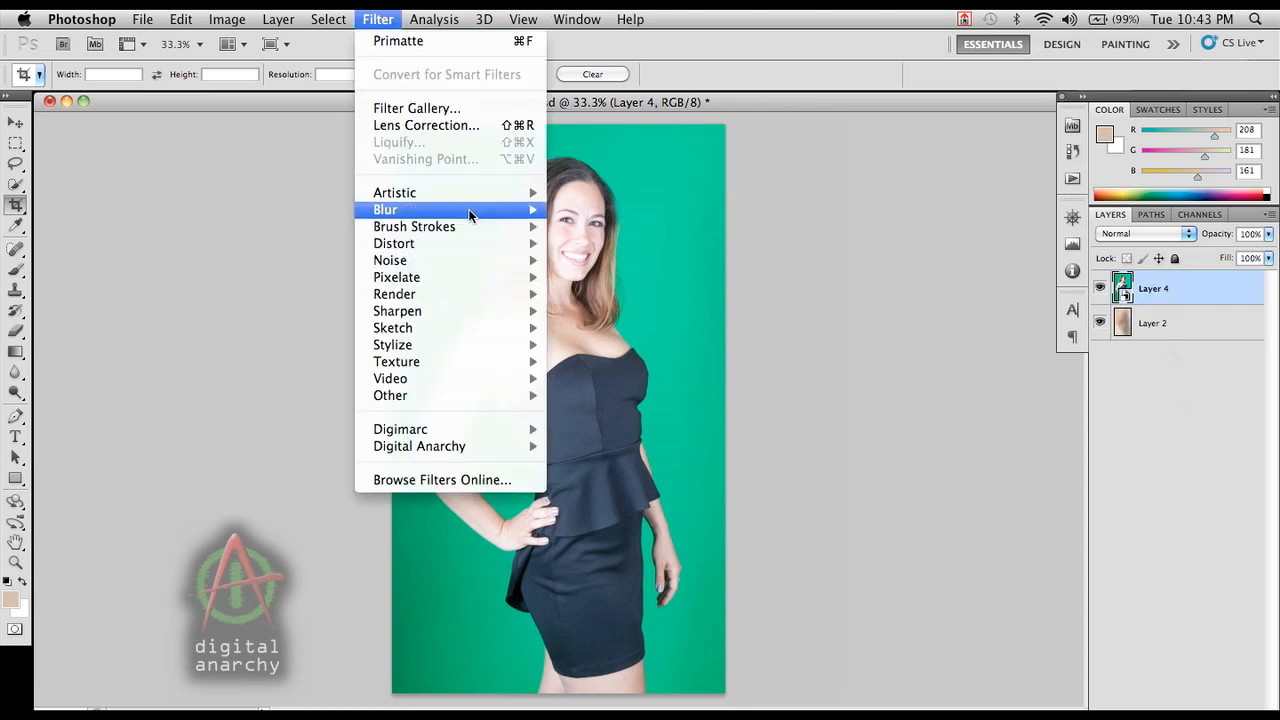
{"action": "mouse_move", "coordinate": [523, 446]}
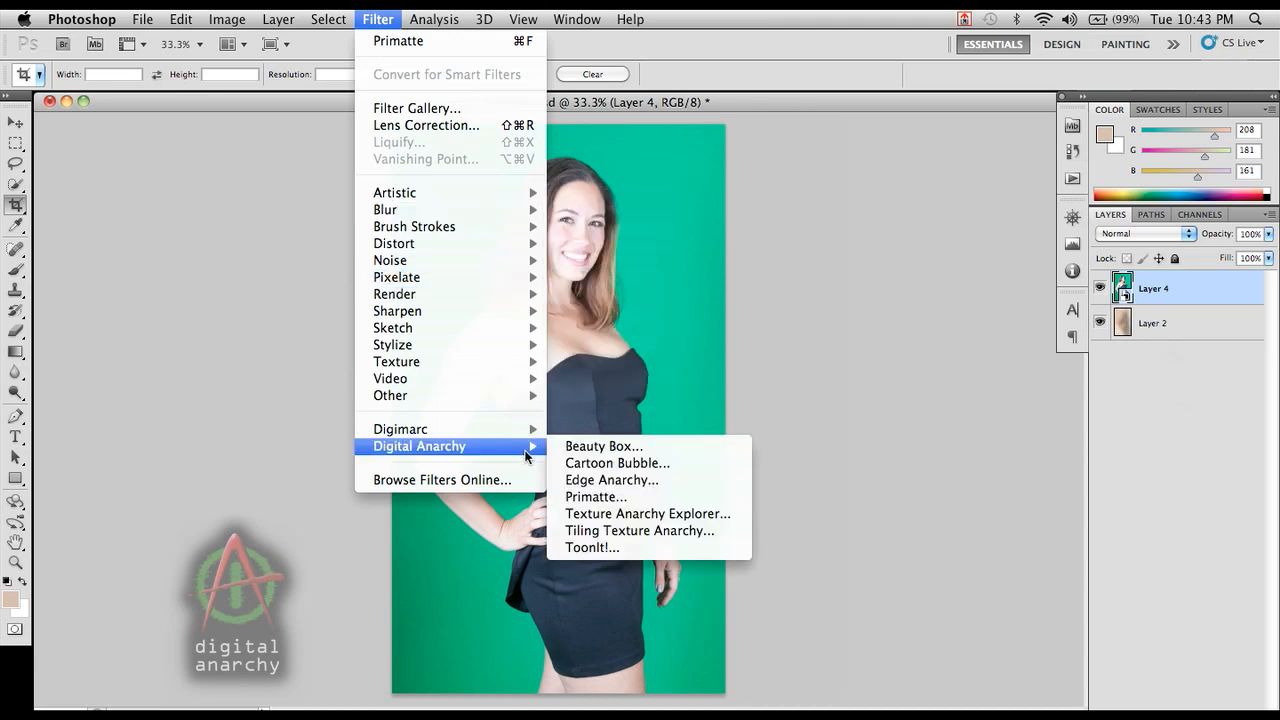
{"action": "left_click", "coordinate": [674, 496]}
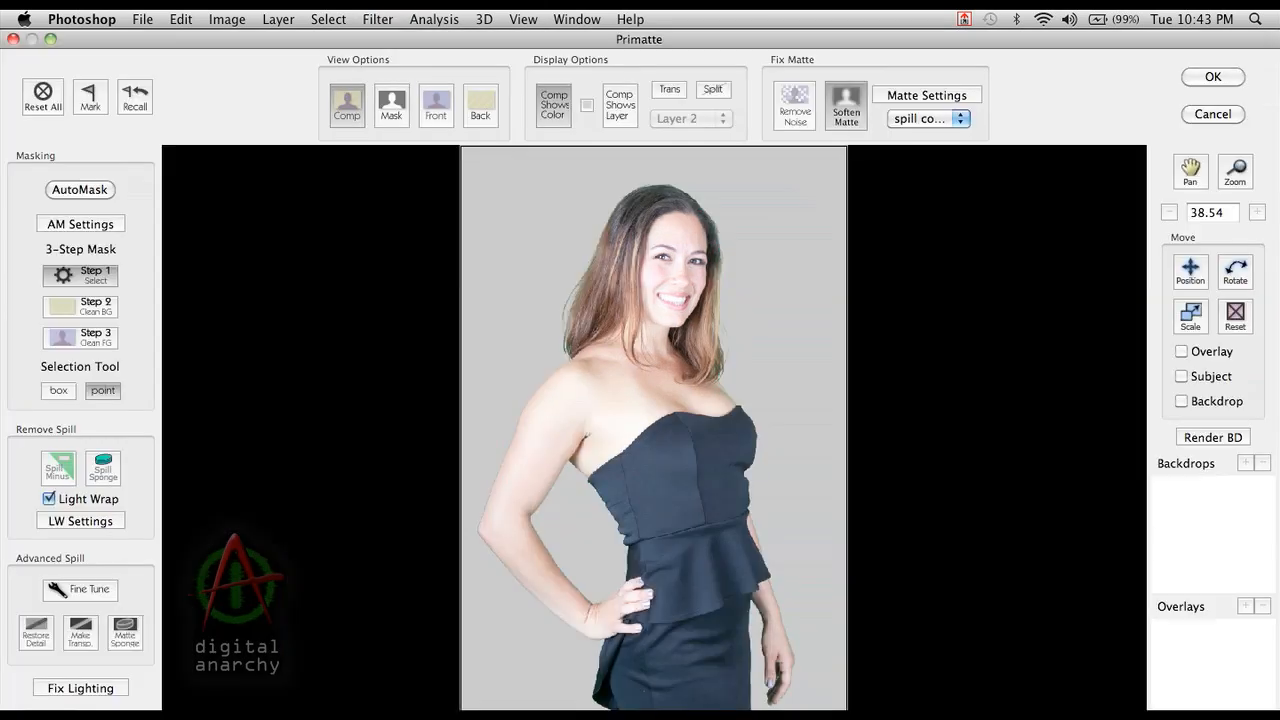
{"action": "left_click_drag", "start_coordinate": [1279, 719], "coordinate": [1278, 671]}
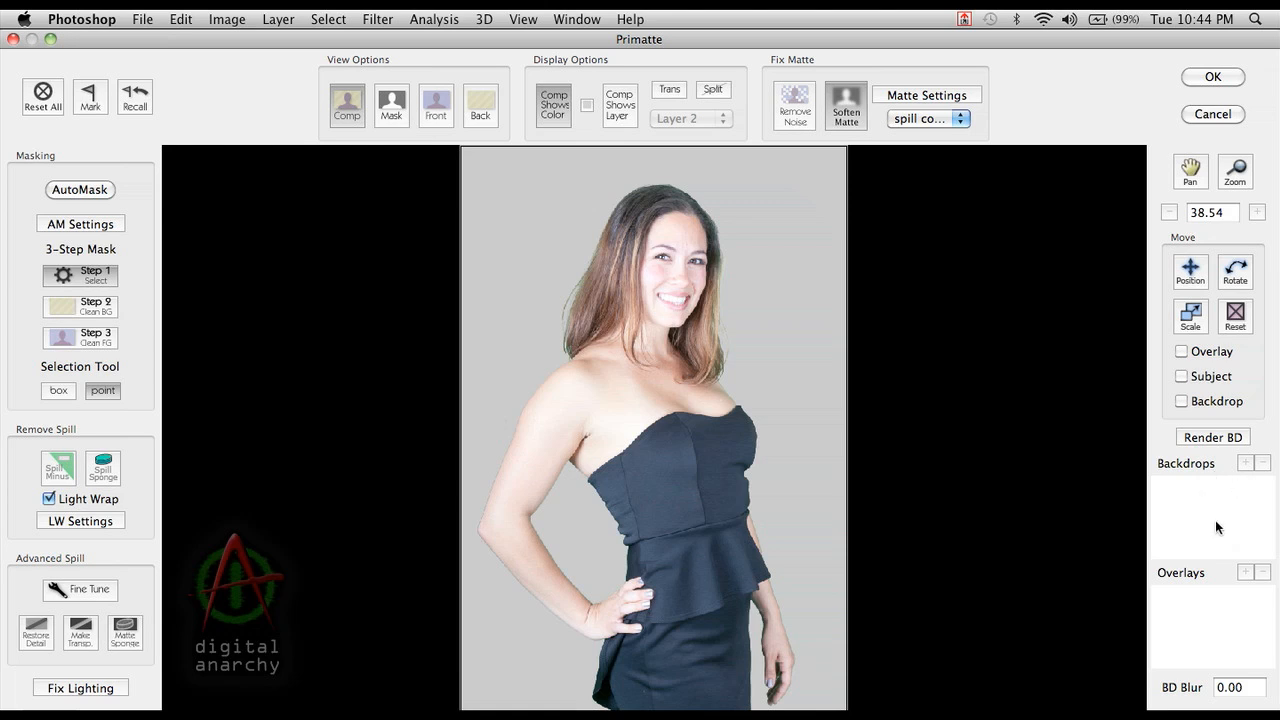
- Add _background.jpg from the primatte folder on the Product Demos drive as a backdrop
{"action": "left_click", "coordinate": [1245, 464]}
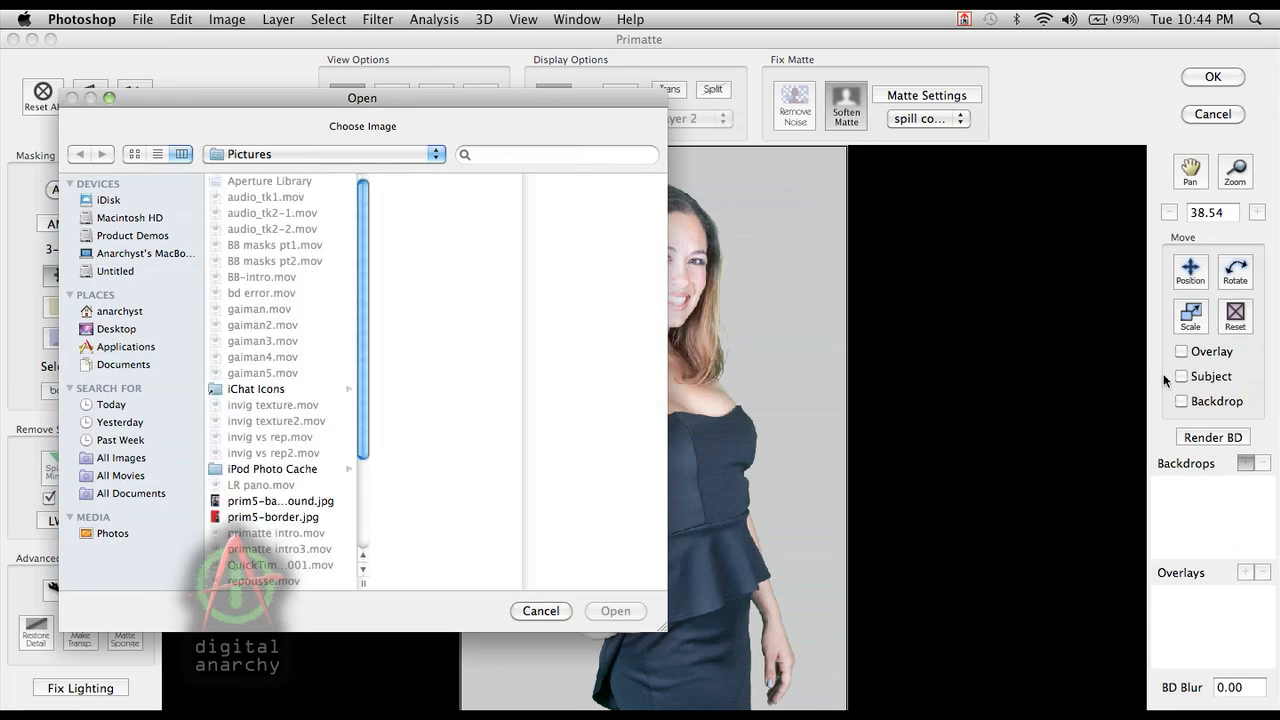
{"action": "left_click", "coordinate": [148, 236]}
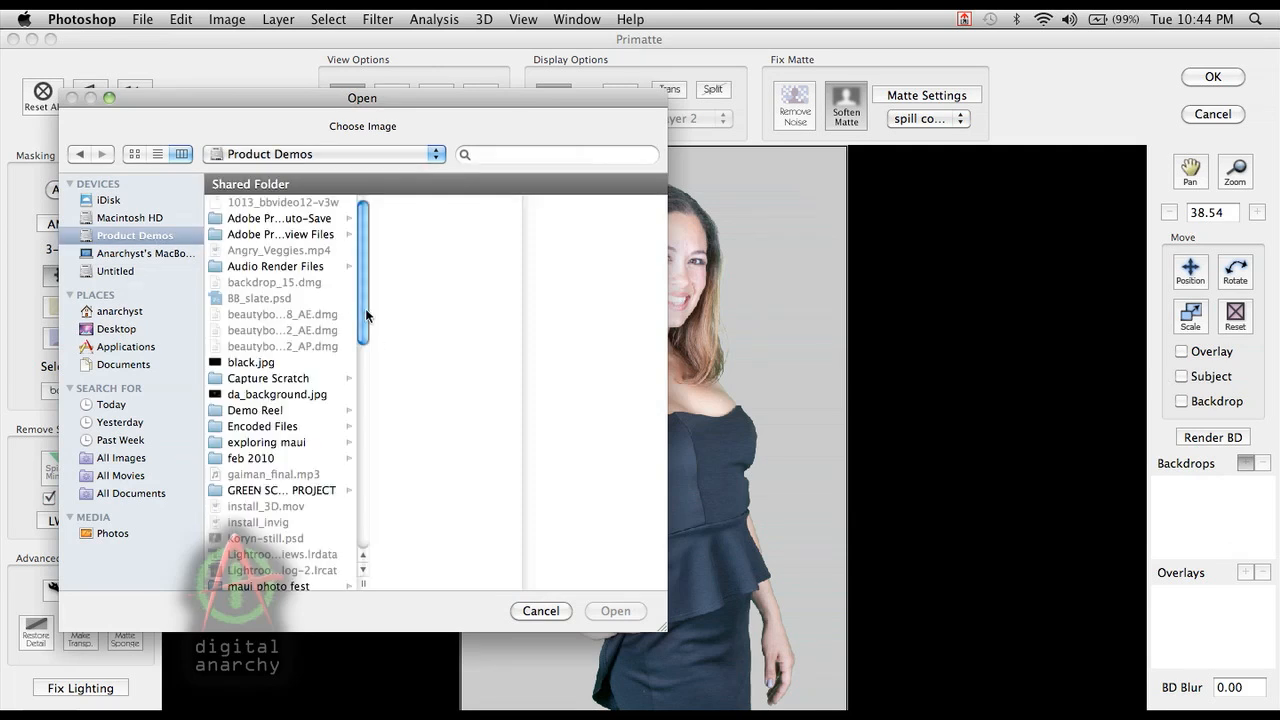
{"action": "left_click_drag", "start_coordinate": [365, 315], "coordinate": [367, 432]}
{"action": "scroll", "coordinate": [298, 357], "scroll_direction": "down", "scroll_amount": 1}
{"action": "left_click", "coordinate": [298, 356]}
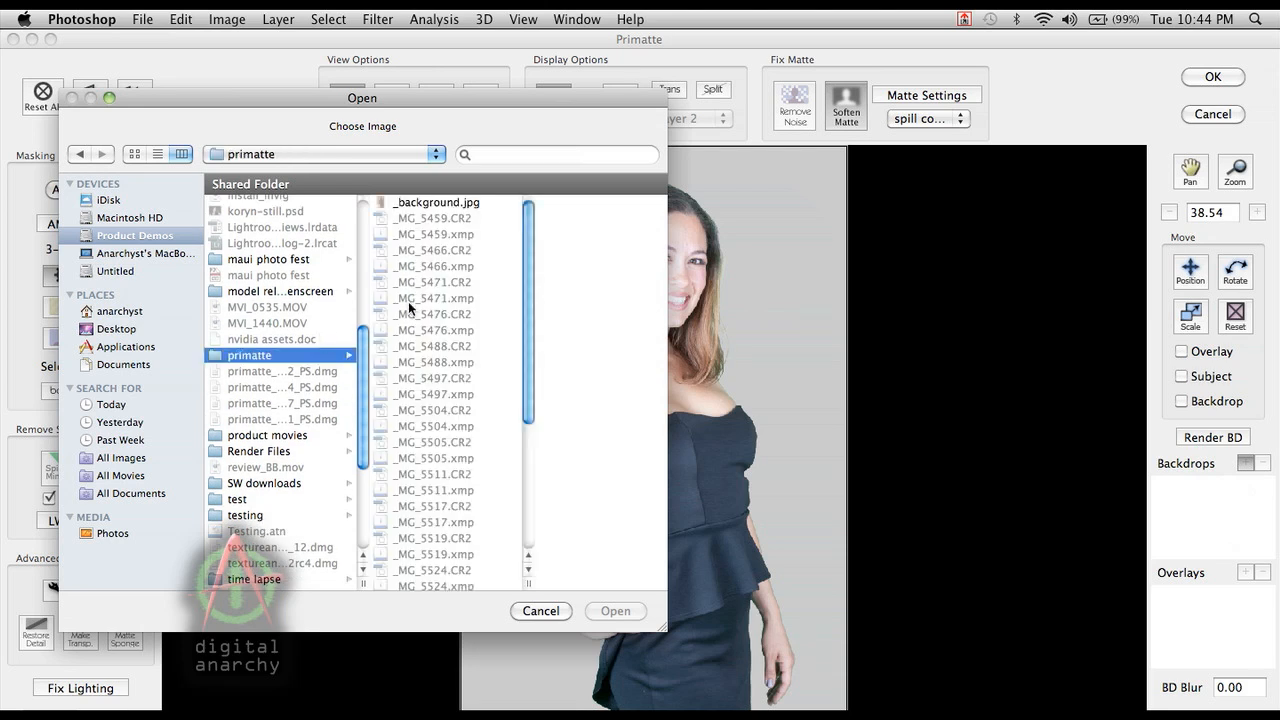
{"action": "left_click", "coordinate": [462, 204]}
{"action": "key", "text": "Return"}
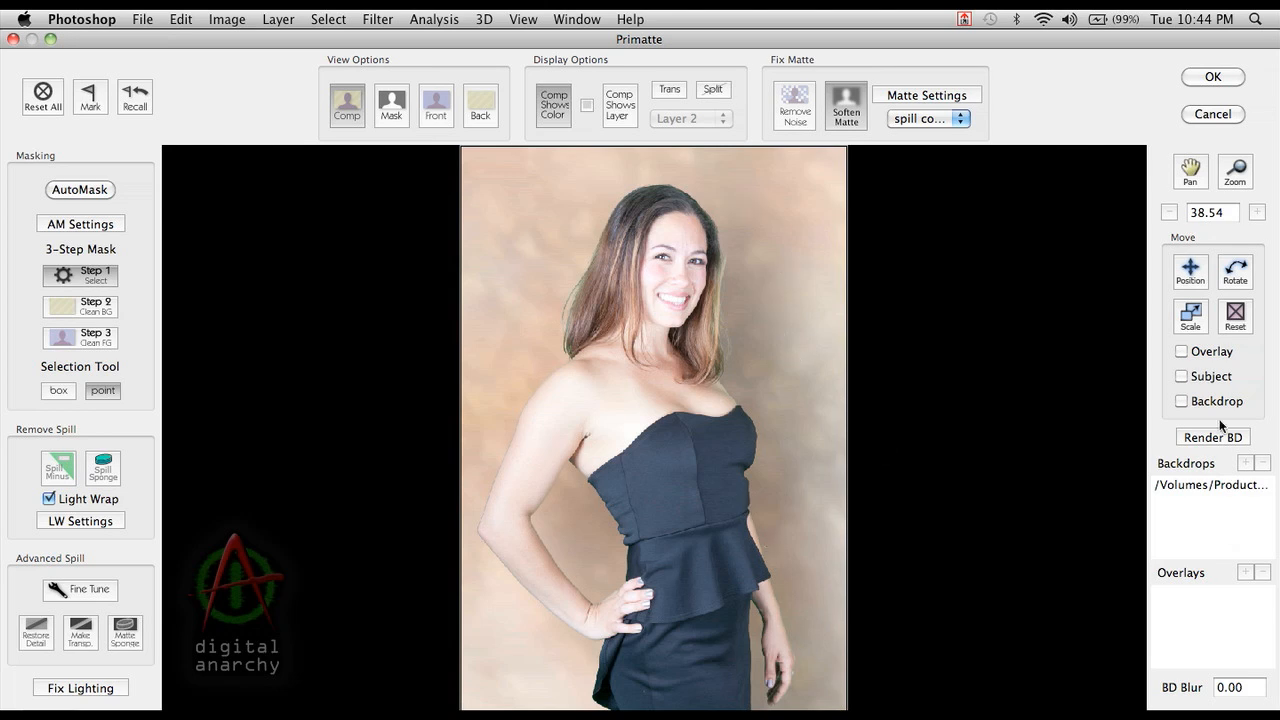
- Remove the loaded background image from the backdrops
{"action": "left_click", "coordinate": [1211, 487]}
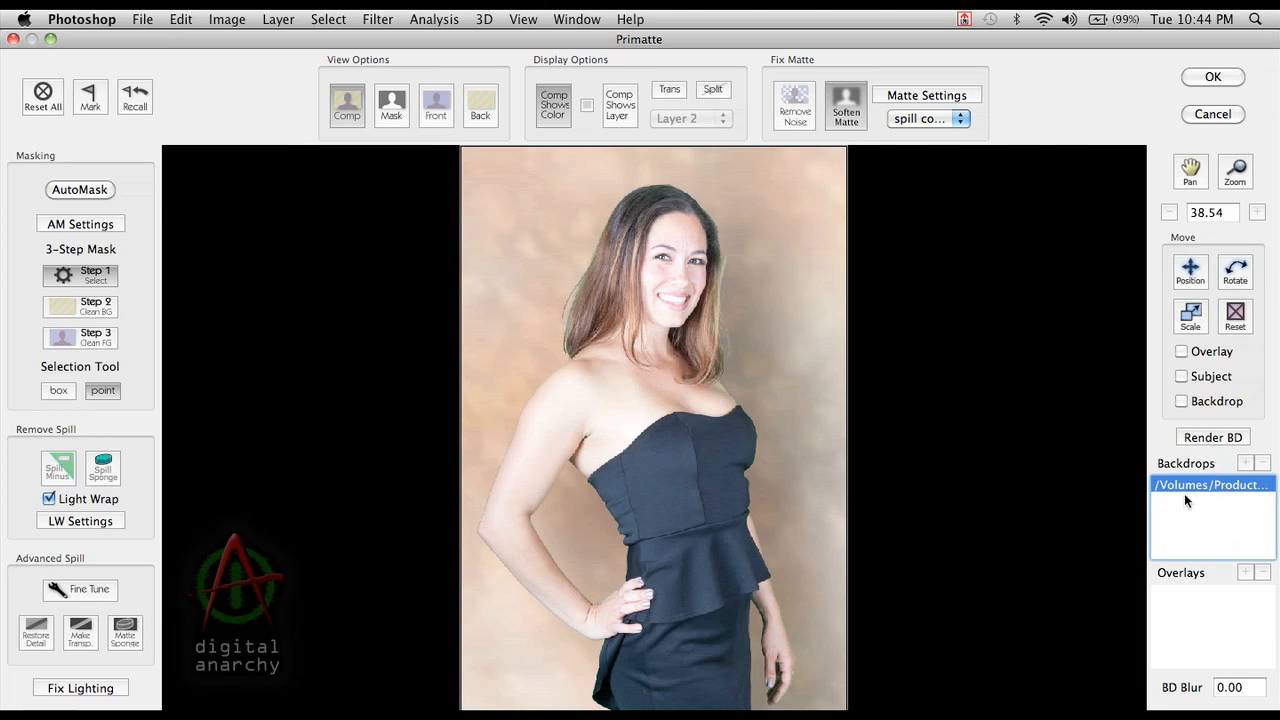
{"action": "left_click", "coordinate": [1222, 497]}
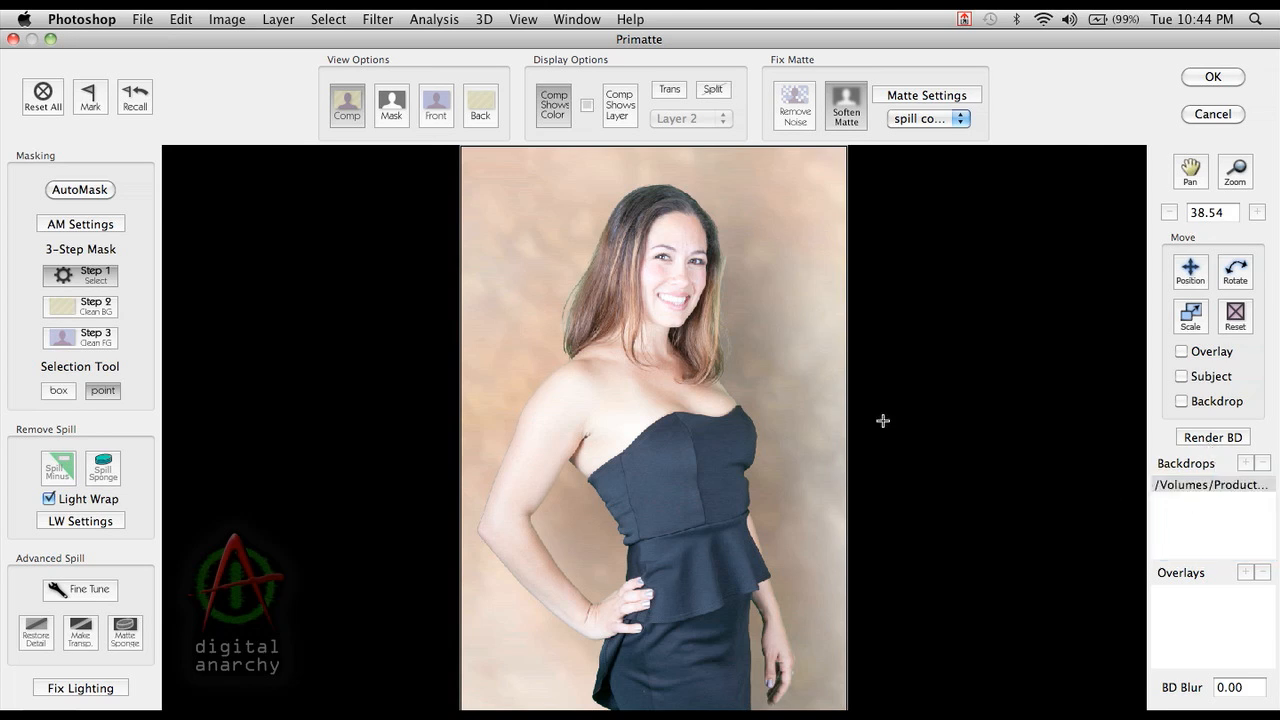
{"action": "left_click", "coordinate": [1210, 440]}
{"action": "left_click", "coordinate": [1232, 487]}
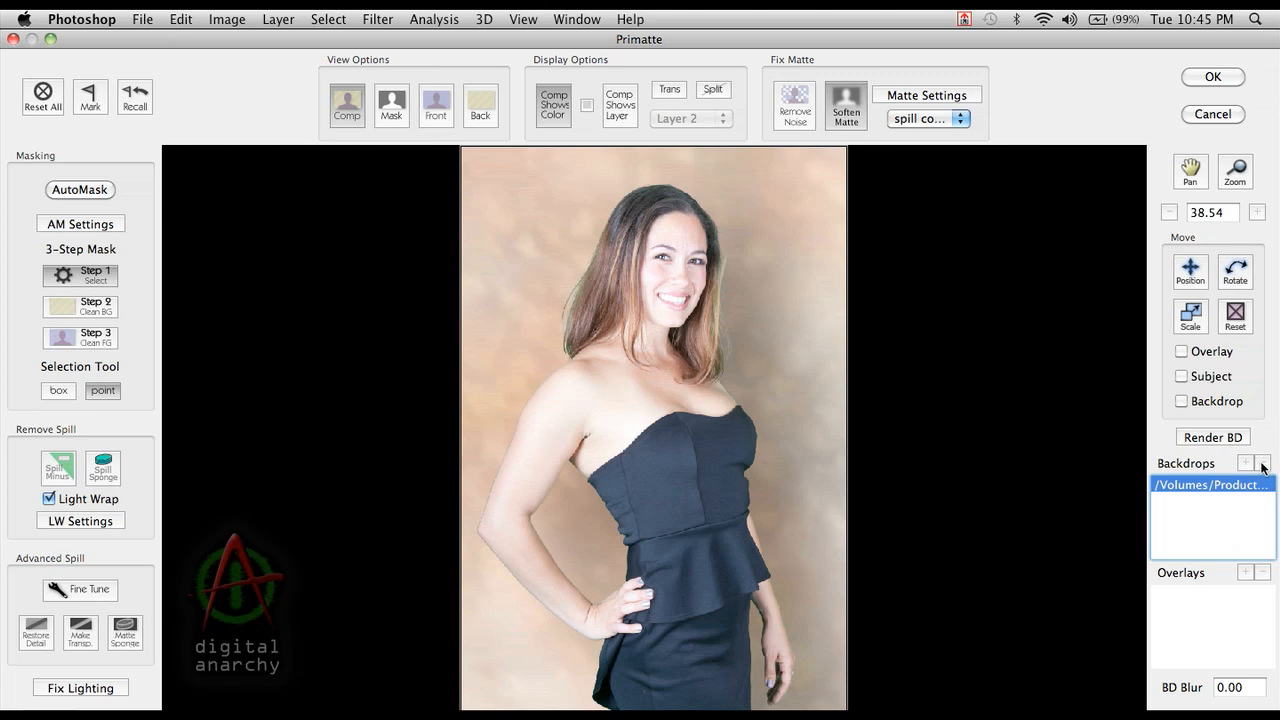
{"action": "left_click", "coordinate": [1263, 463]}
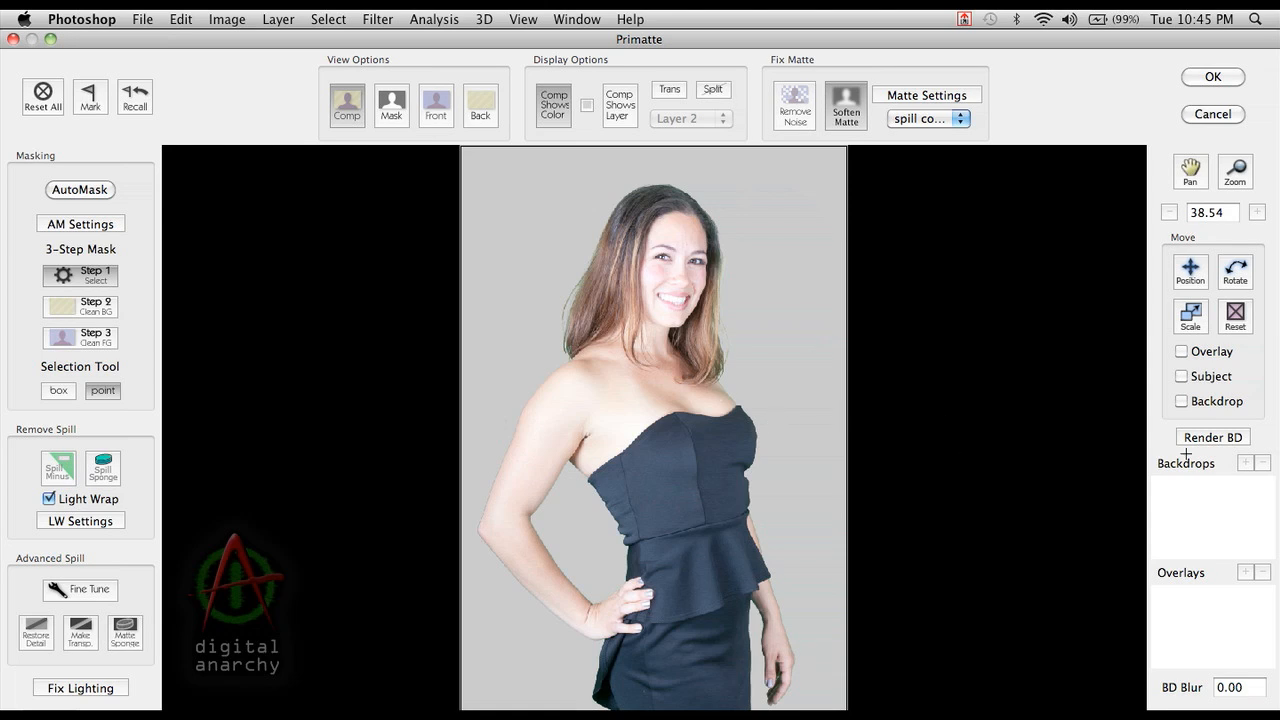
- Try repositioning only the subject toward the right edge of the image, and undo the move
{"action": "left_click", "coordinate": [1182, 377]}
{"action": "left_click", "coordinate": [1189, 271]}
{"action": "left_click_drag", "start_coordinate": [630, 470], "coordinate": [717, 468]}
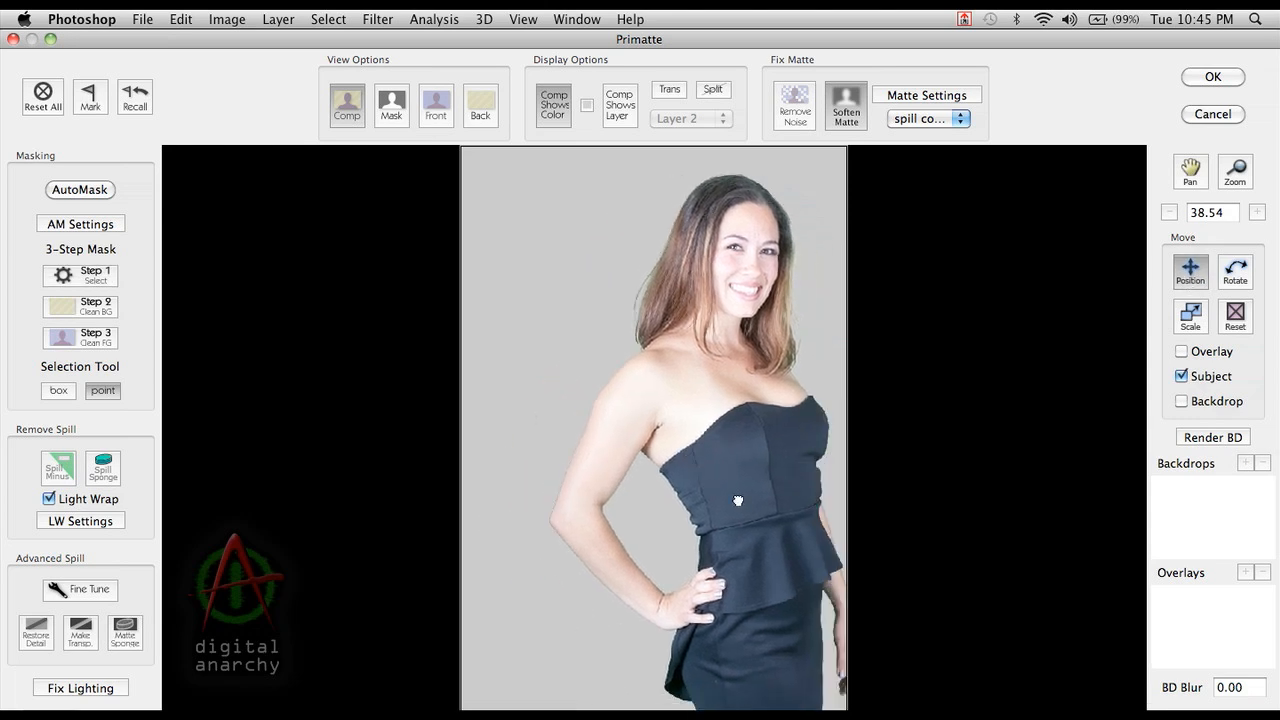
{"action": "key", "text": "super+z"}
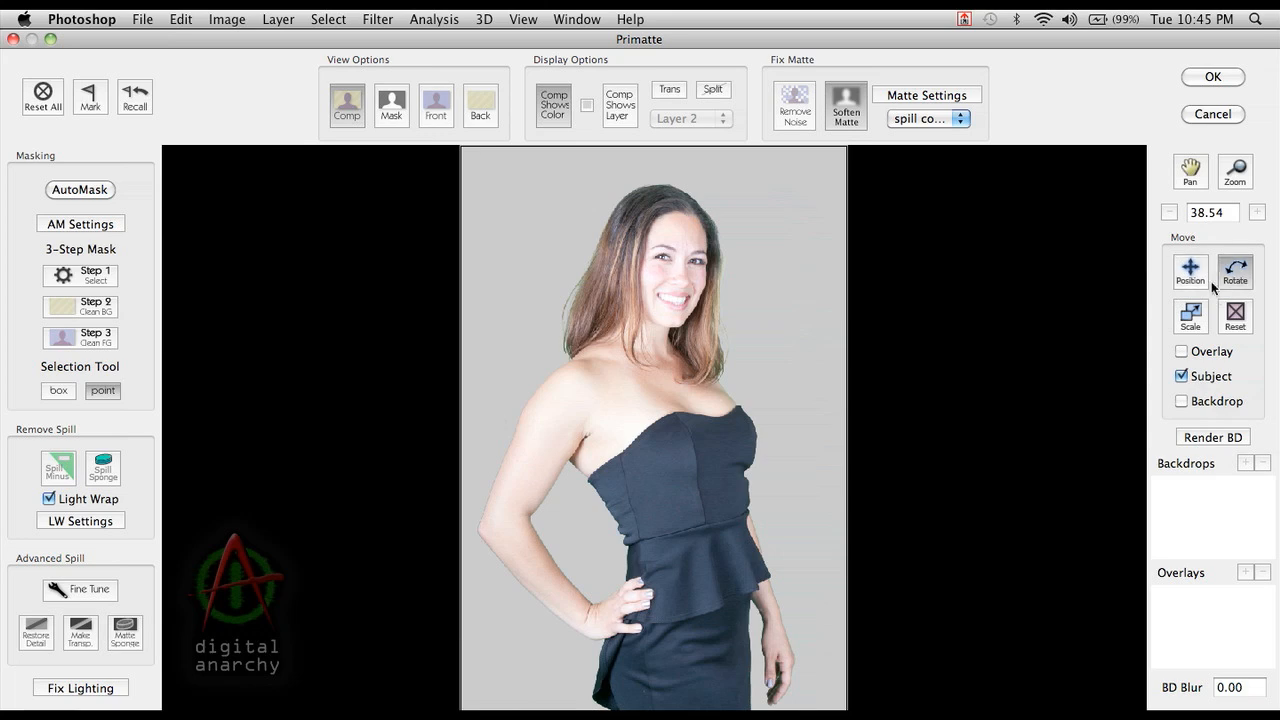
- Try rotating the subject clockwise and back toward upright, and undo the rotation
{"action": "left_click_drag", "start_coordinate": [777, 408], "coordinate": [872, 640]}
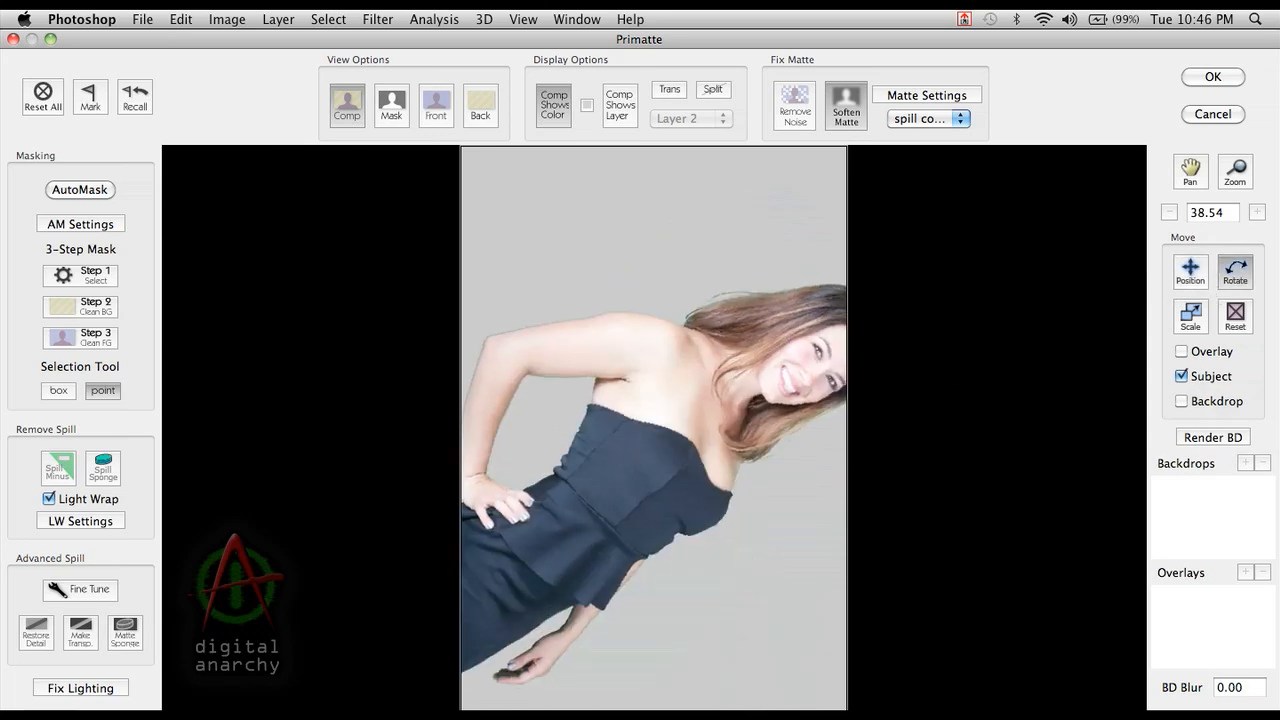
{"action": "left_click_drag", "start_coordinate": [412, 520], "coordinate": [920, 266]}
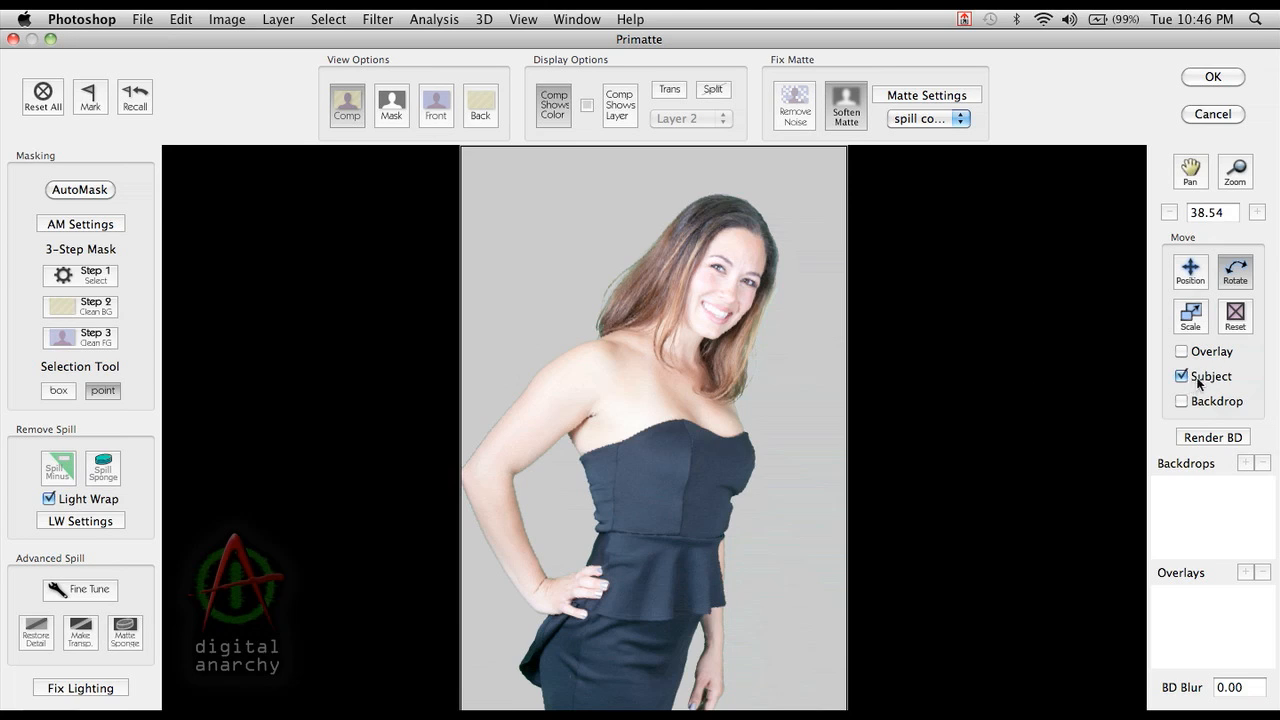
{"action": "key", "text": "super+z"}
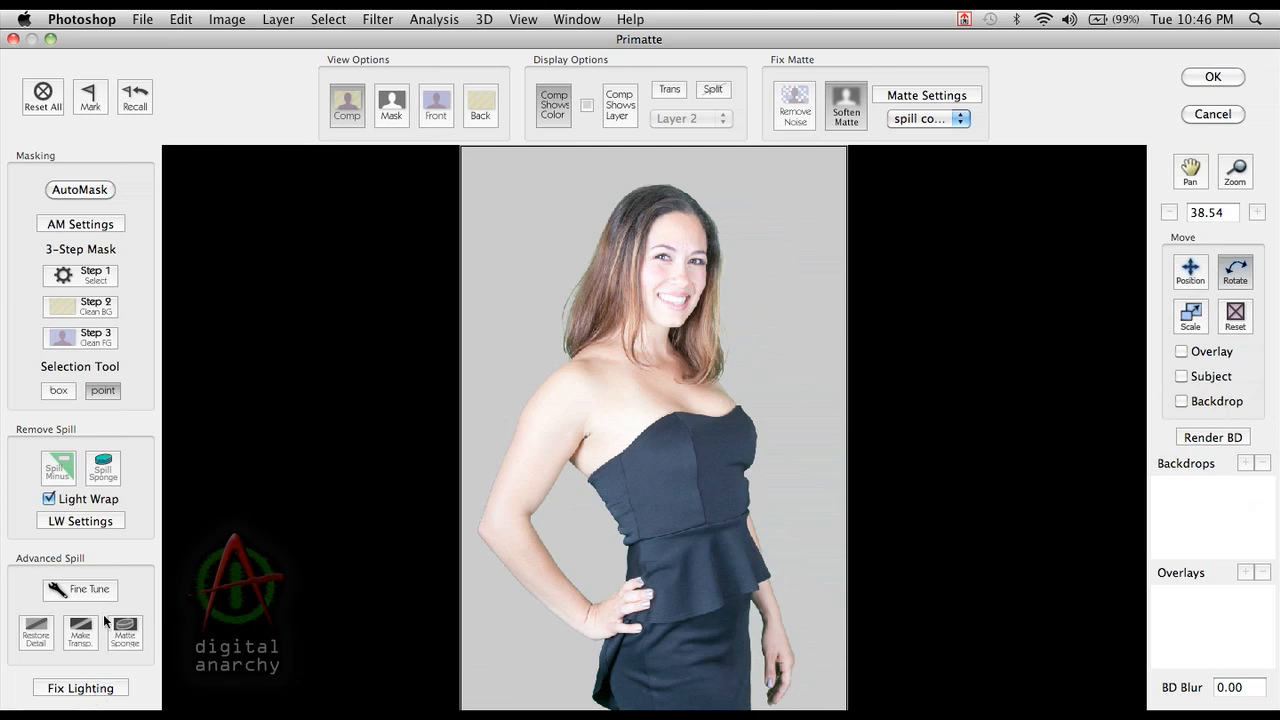
- Review the Light Wrap settings and blend modes, and turn Light Wrap off
{"action": "left_click", "coordinate": [437, 108]}
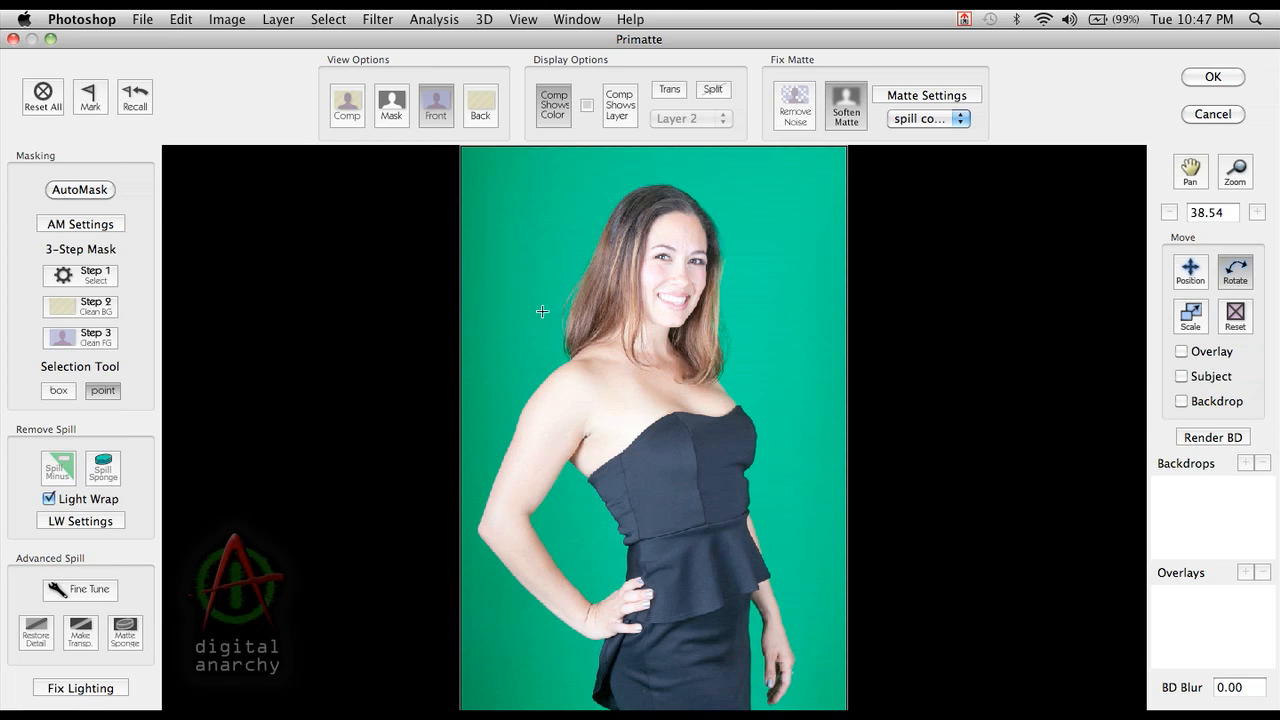
{"action": "left_click", "coordinate": [80, 521]}
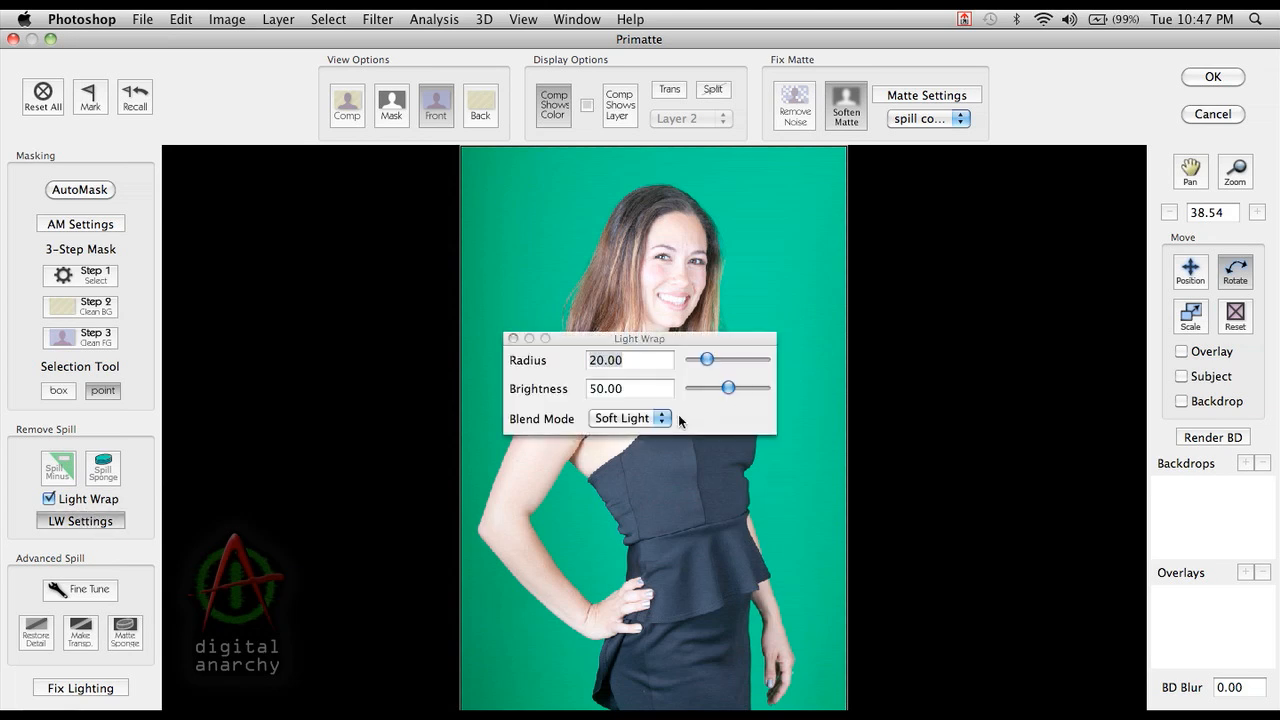
{"action": "left_click", "coordinate": [665, 418]}
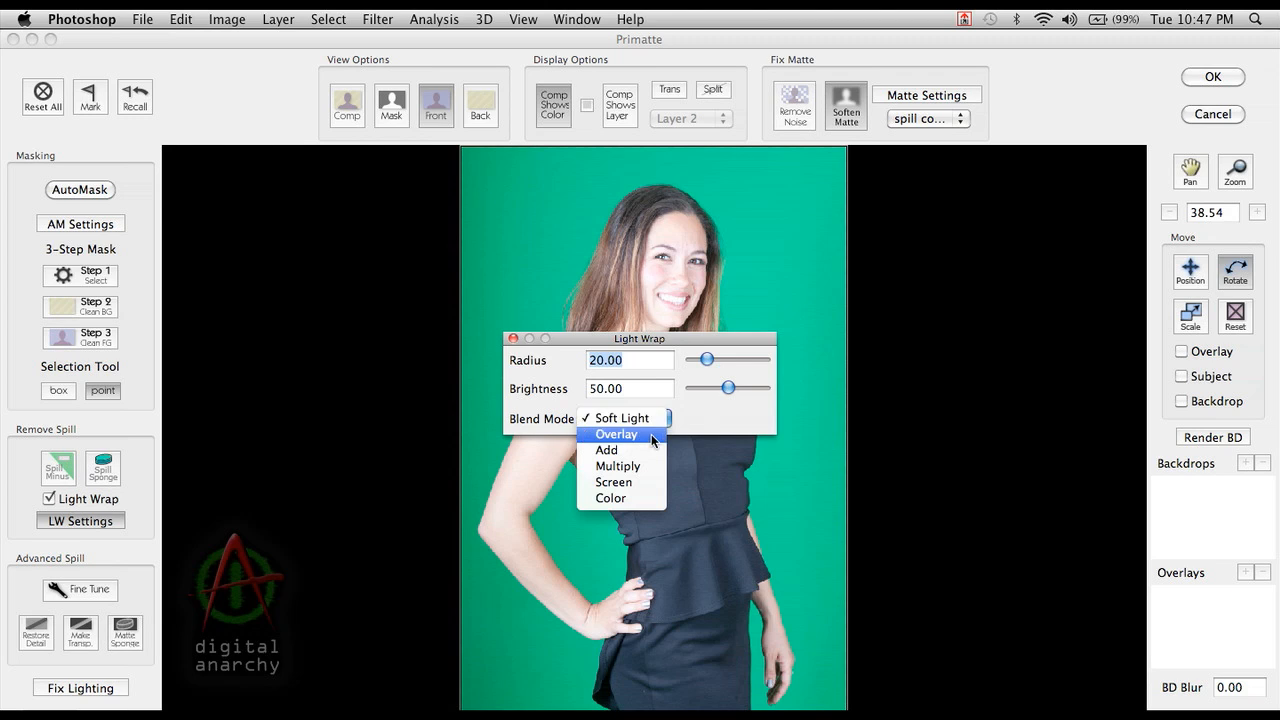
{"action": "left_click", "coordinate": [712, 407]}
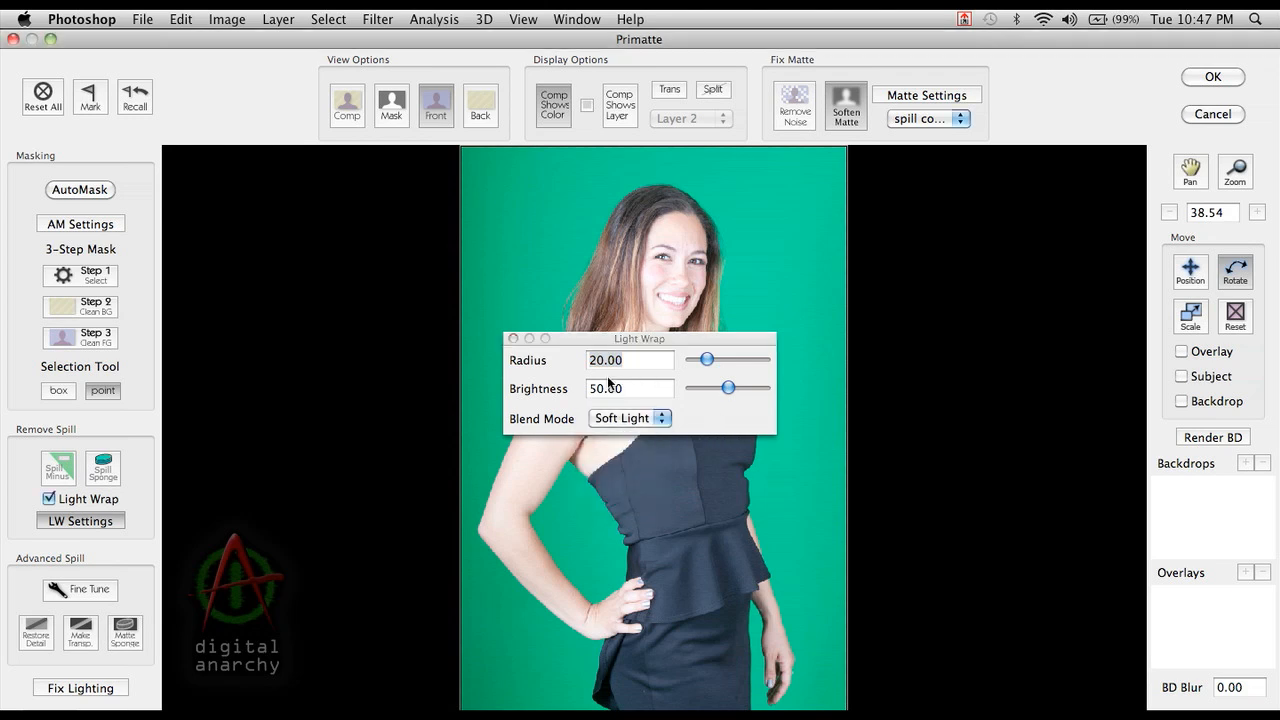
{"action": "left_click", "coordinate": [513, 338]}
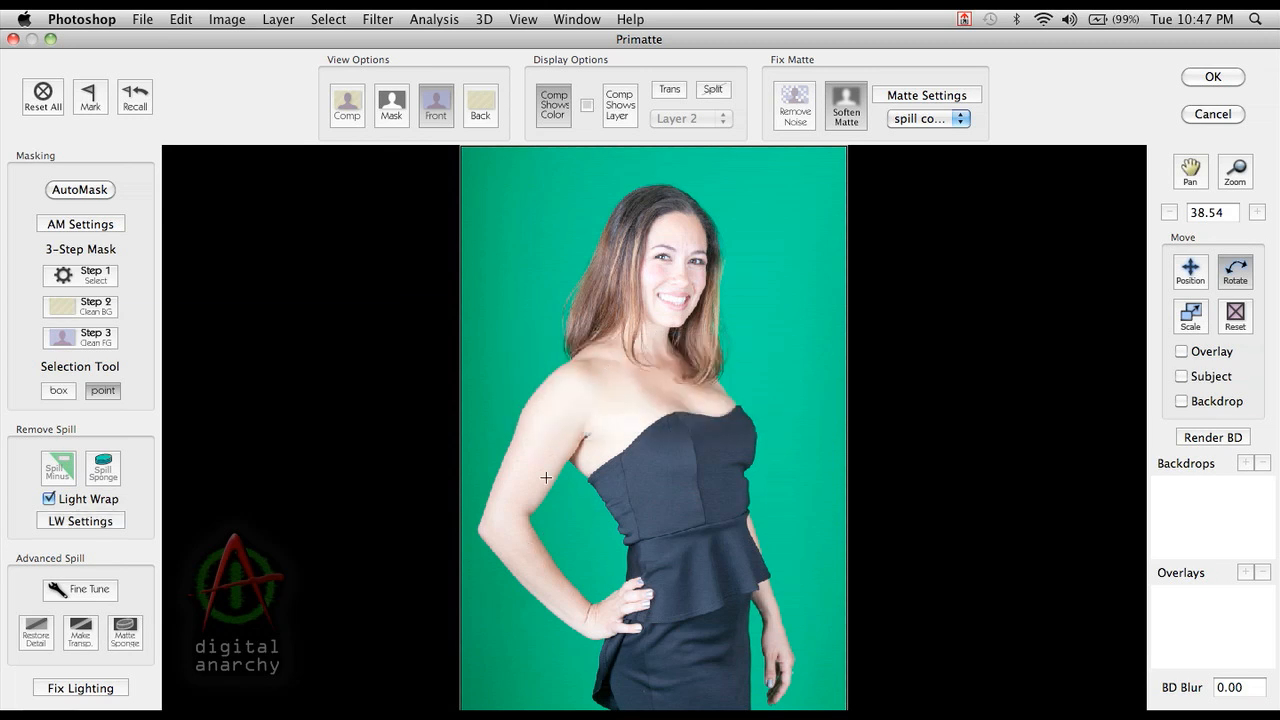
{"action": "left_click", "coordinate": [48, 500]}
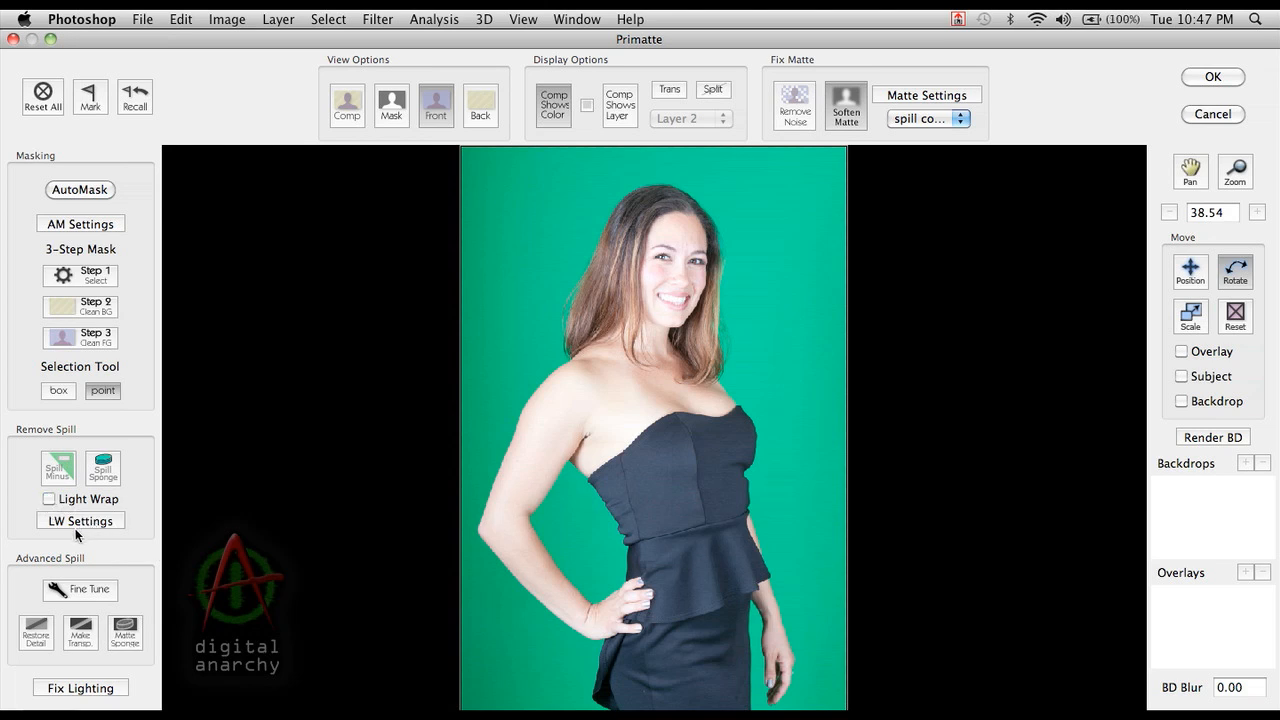
{"action": "left_click", "coordinate": [347, 115]}
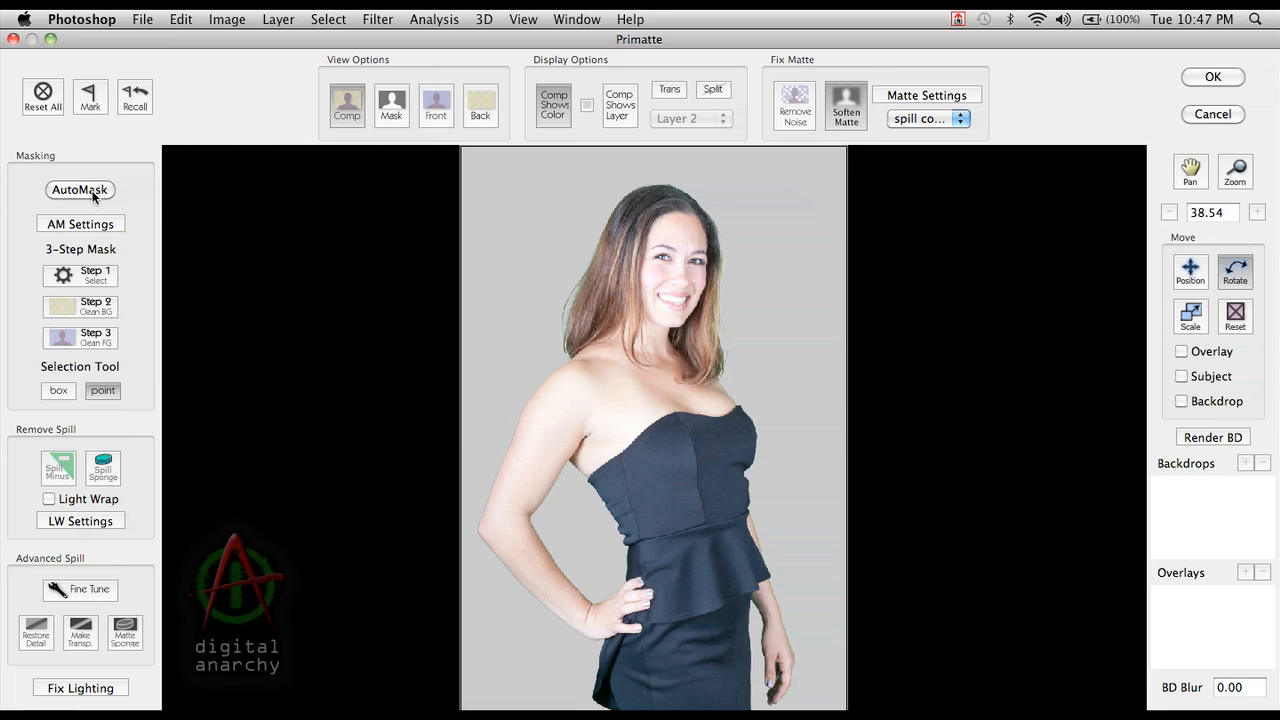
- Examine the AutoMask settings, including Always On, Radius, Spill Suppression and Color Correction
{"action": "left_click", "coordinate": [79, 224]}
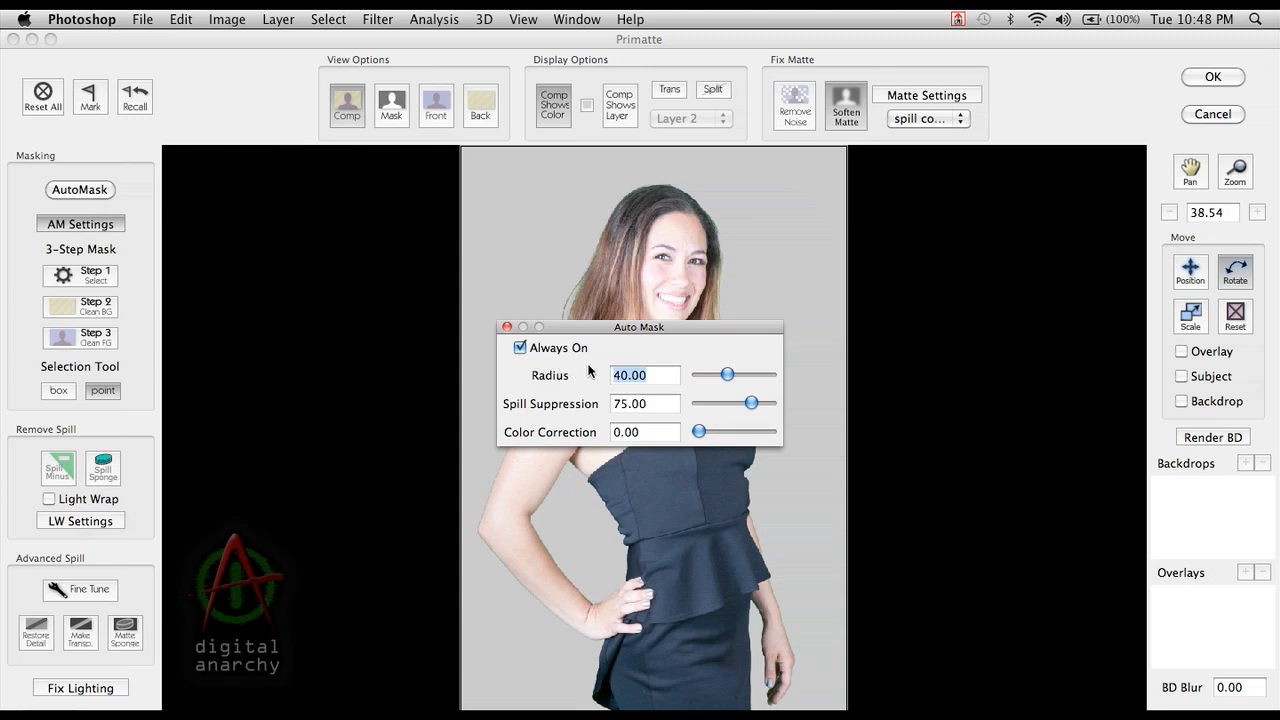
{"action": "left_click", "coordinate": [569, 306]}
{"action": "left_click", "coordinate": [588, 342]}
{"action": "left_click", "coordinate": [534, 310]}
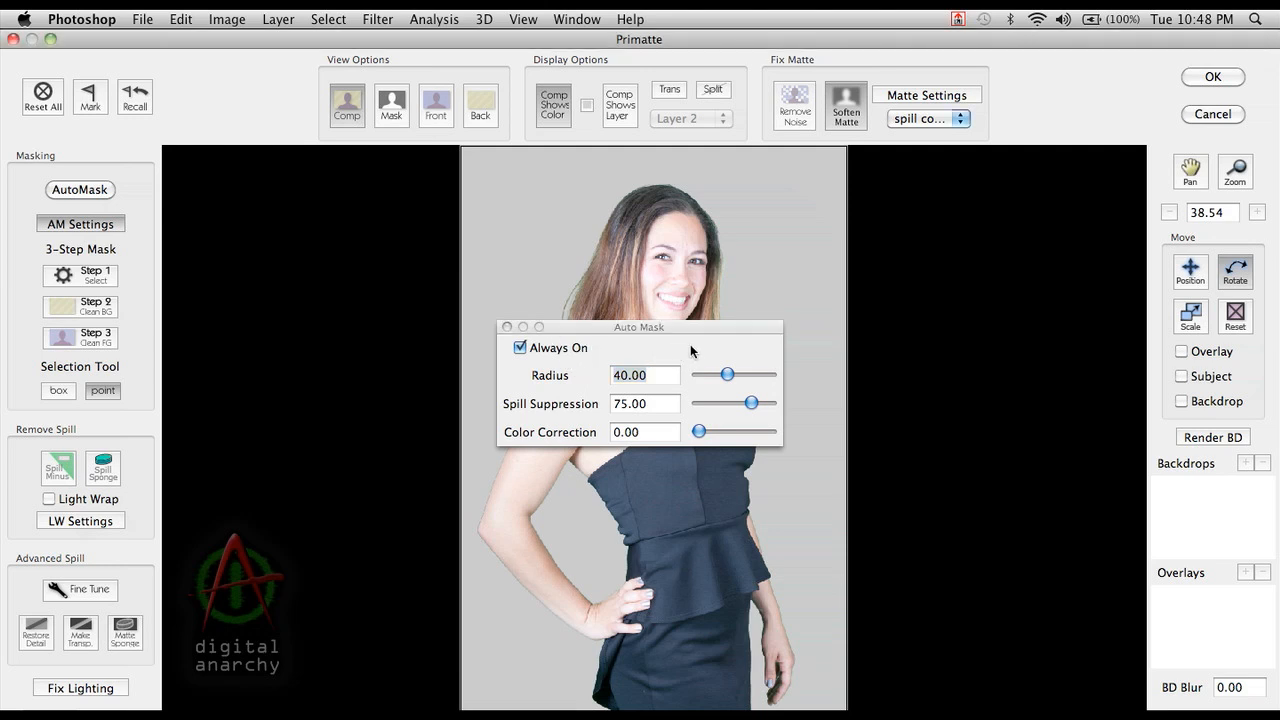
{"action": "left_click", "coordinate": [706, 358]}
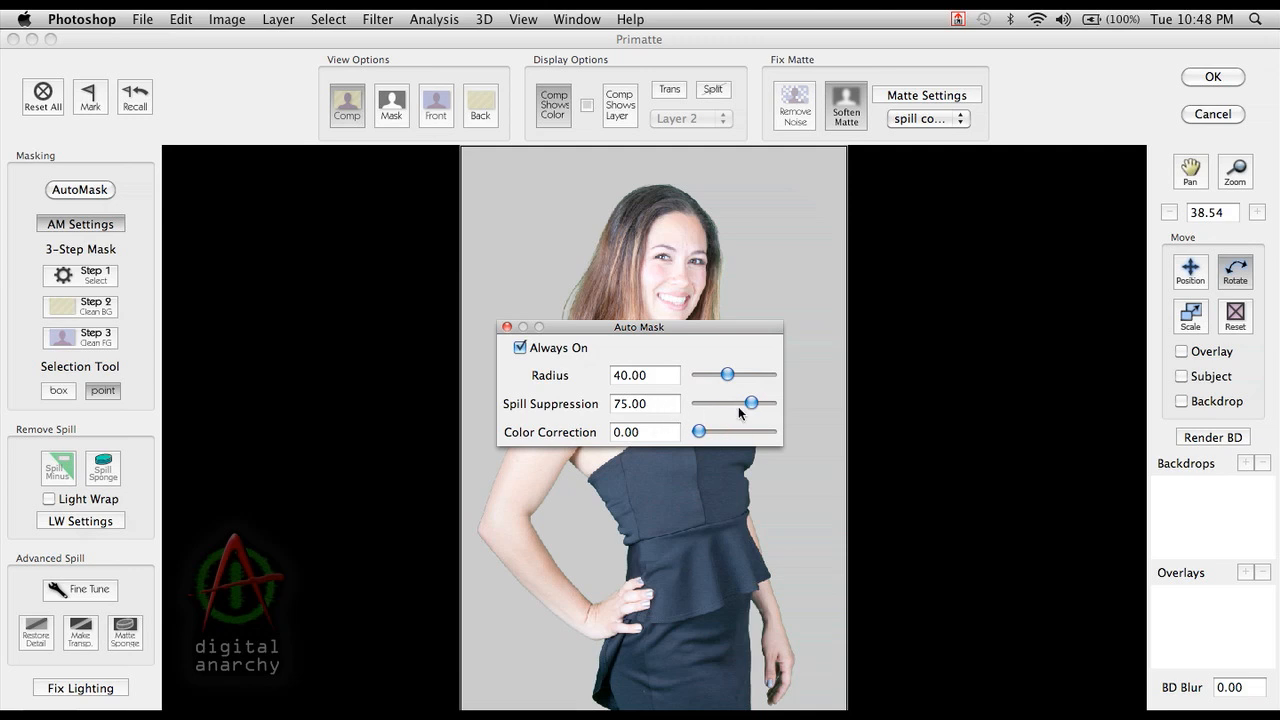
{"action": "left_click", "coordinate": [716, 448]}
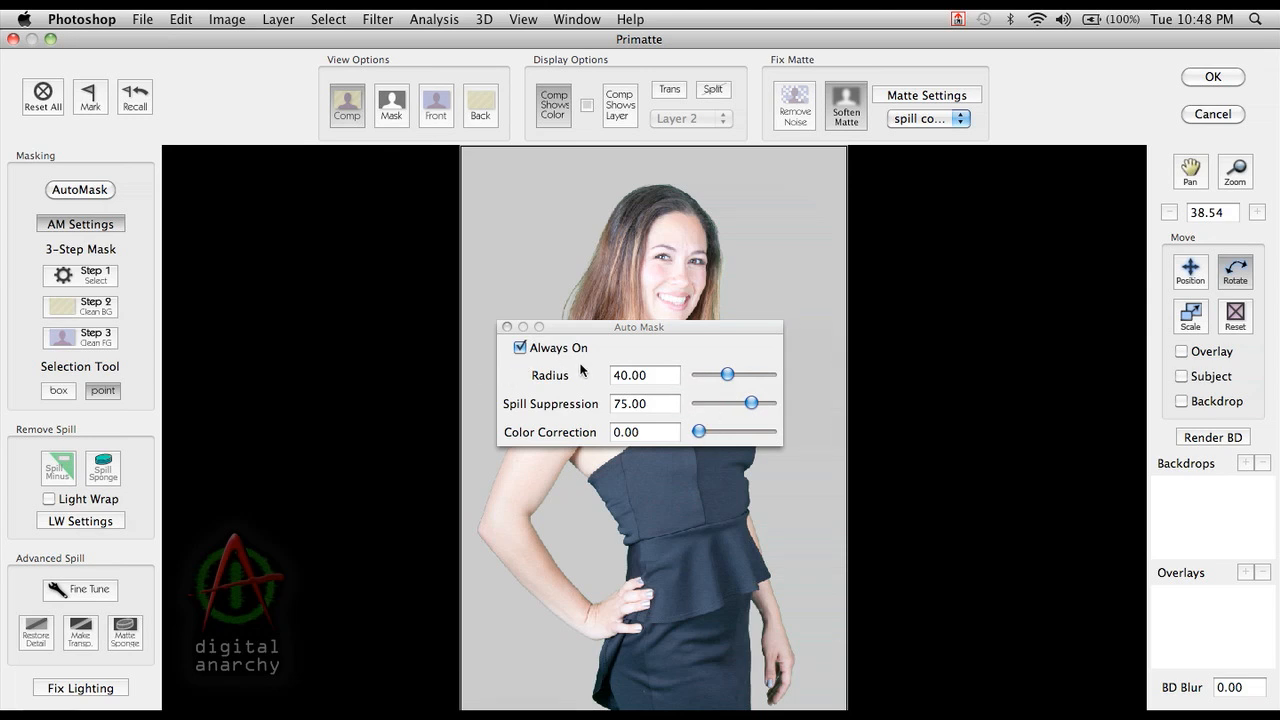
{"action": "left_click", "coordinate": [507, 326]}
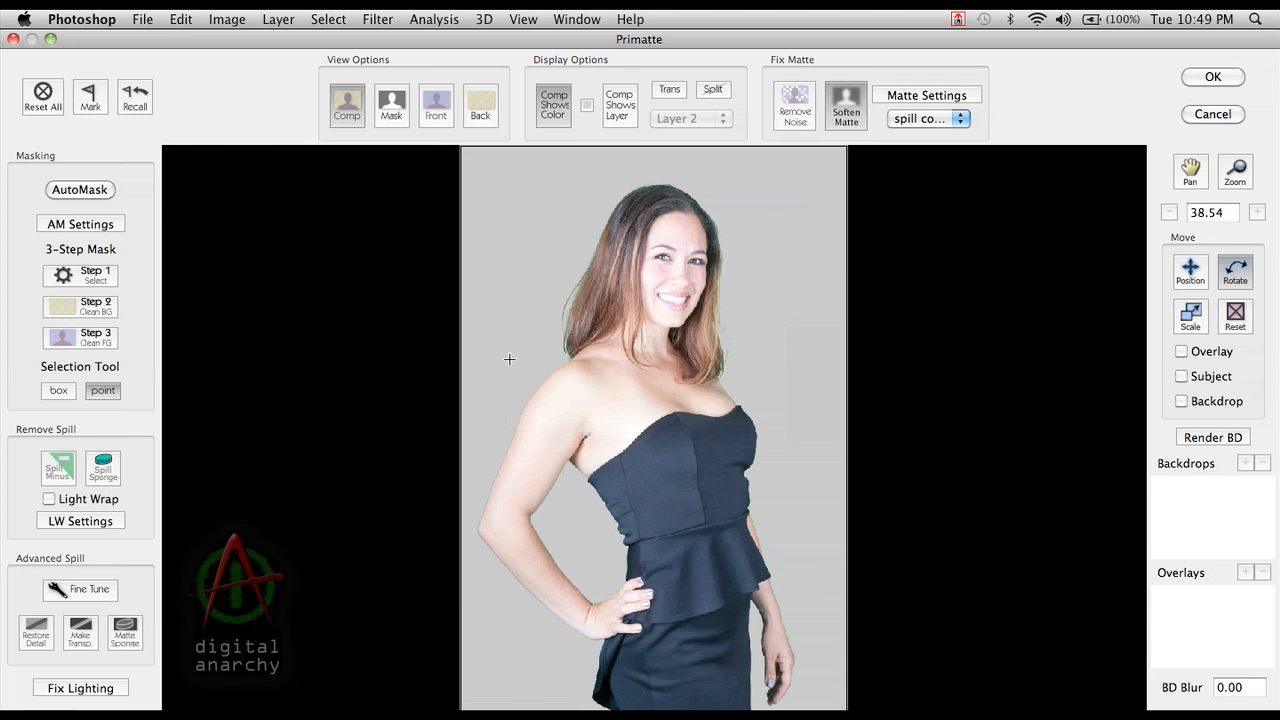
- Sample the green background beside the hair with a small box selection for Step 1 Select, and display the composite
{"action": "left_click", "coordinate": [437, 108]}
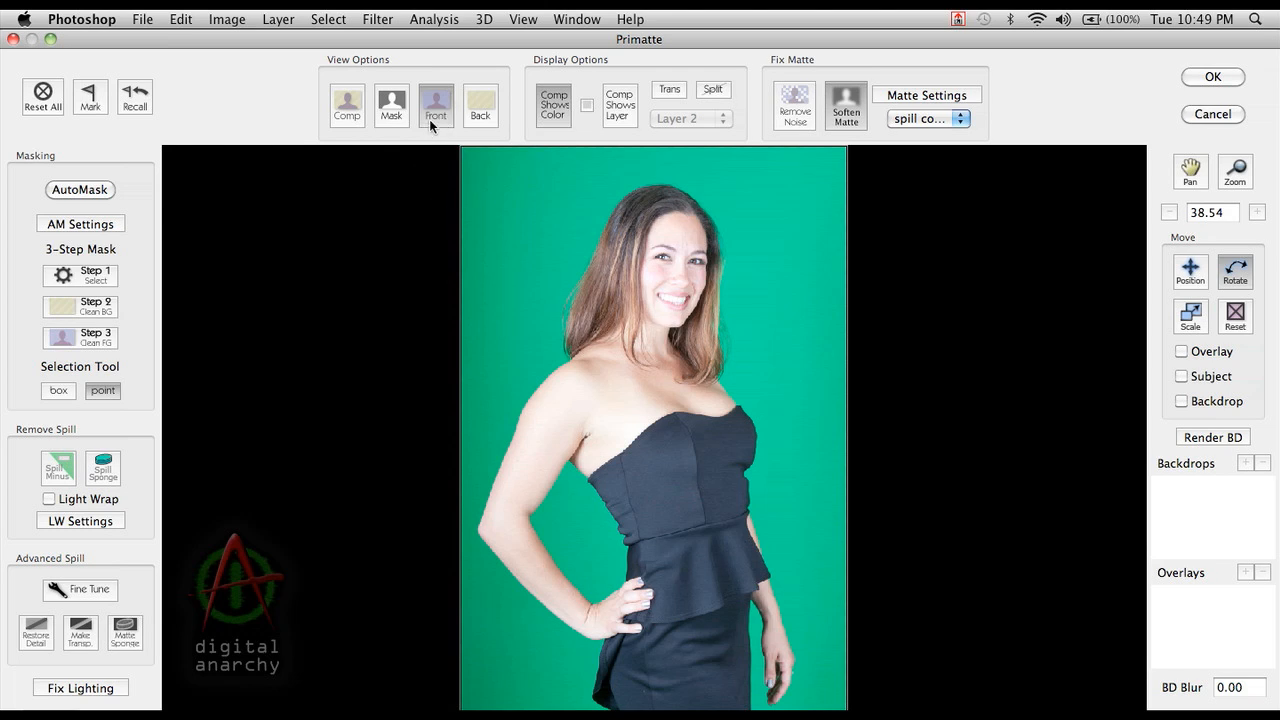
{"action": "left_click", "coordinate": [351, 112]}
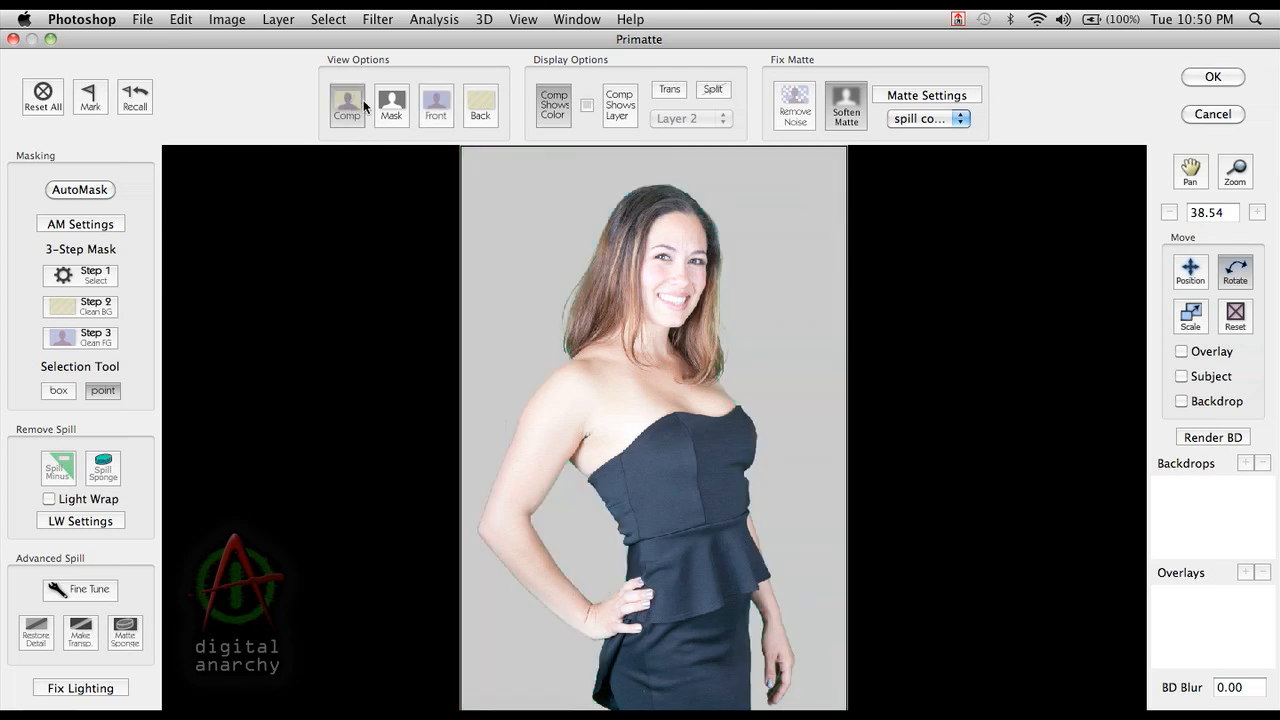
{"action": "left_click", "coordinate": [86, 277]}
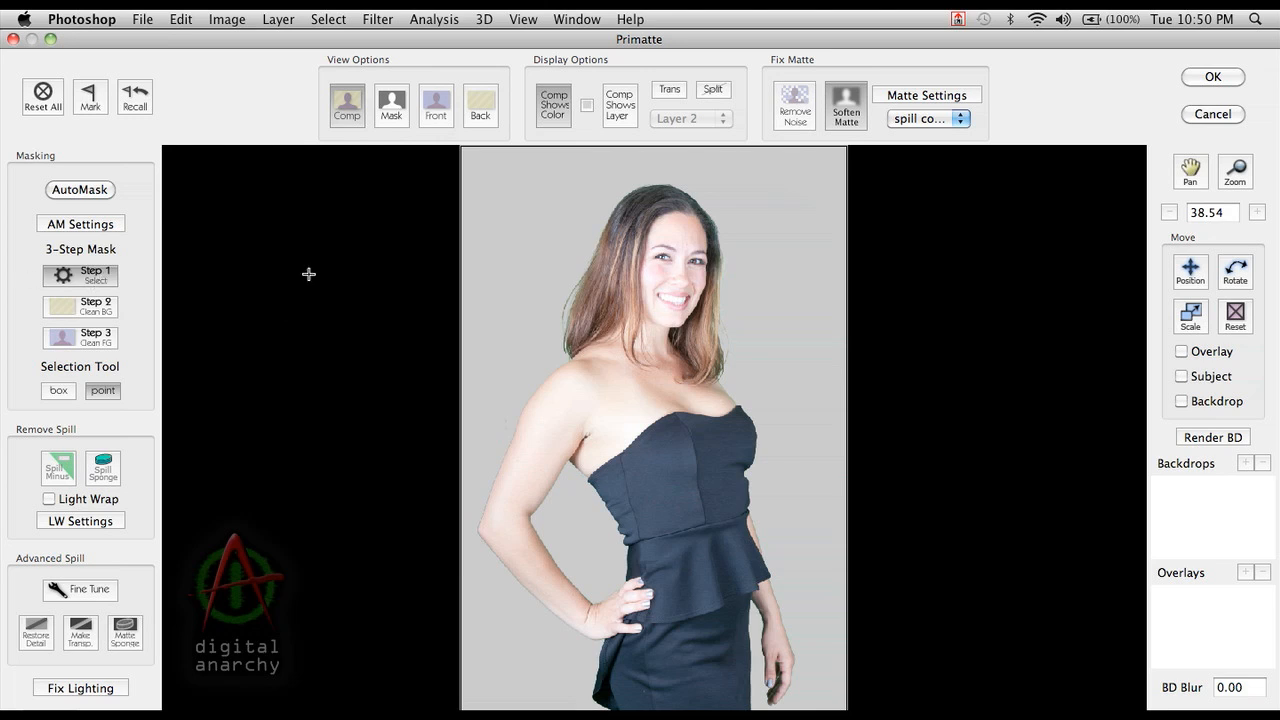
{"action": "left_click", "coordinate": [438, 110]}
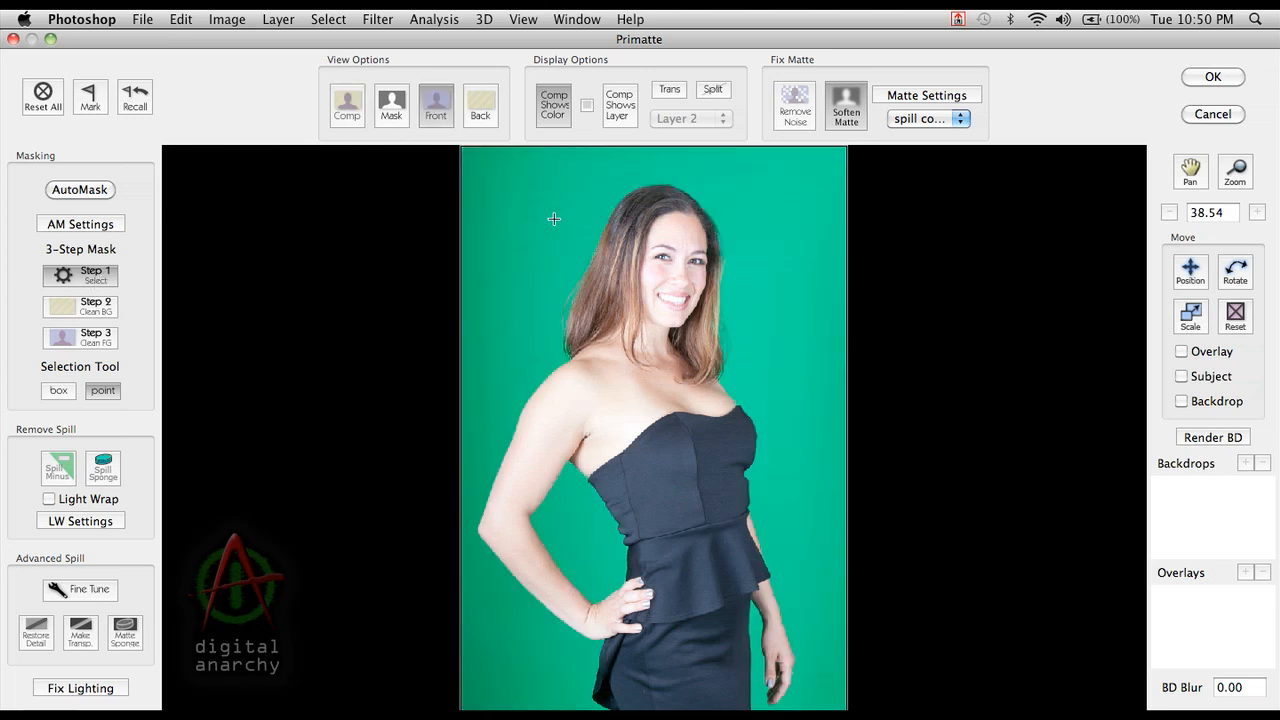
{"action": "left_click", "coordinate": [57, 389]}
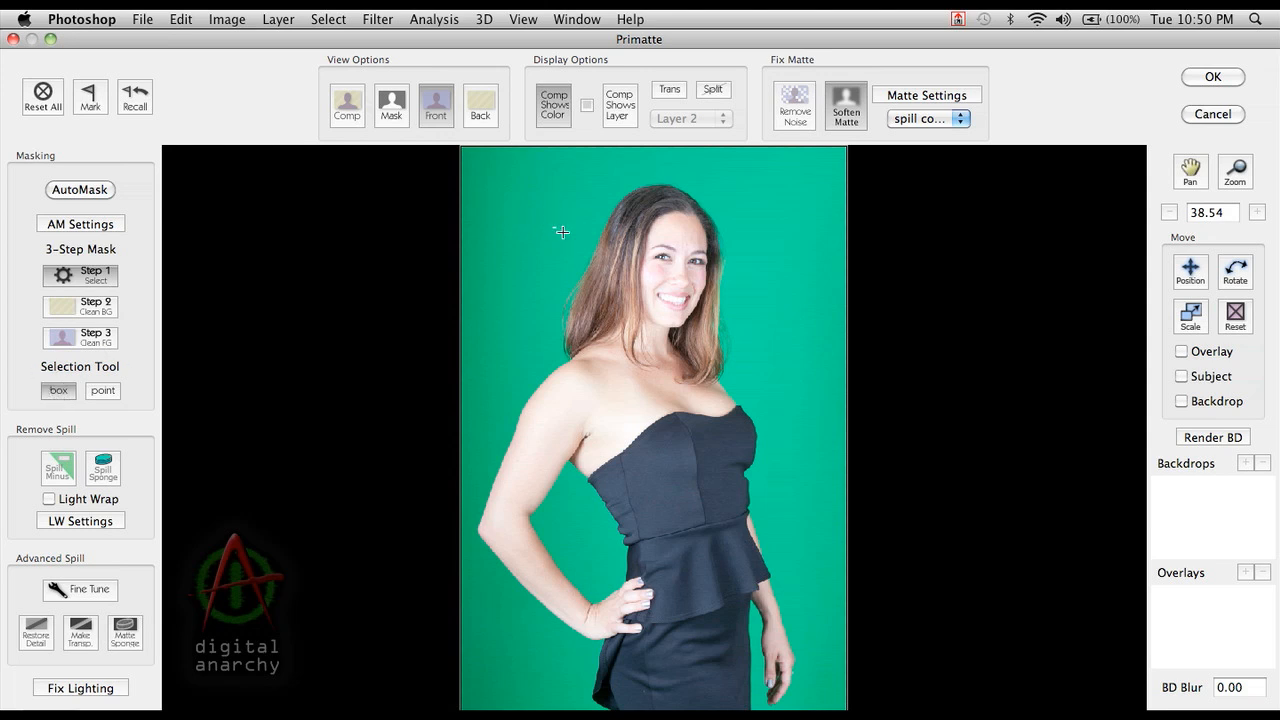
{"action": "mouse_move", "coordinate": [554, 228]}
{"action": "left_mouse_down"}
{"action": "mouse_move", "coordinate": [559, 257]}
{"action": "mouse_move", "coordinate": [563, 243]}
{"action": "left_mouse_up"}
{"action": "left_click_drag", "start_coordinate": [559, 238], "coordinate": [557, 237]}
{"action": "left_click", "coordinate": [348, 110]}
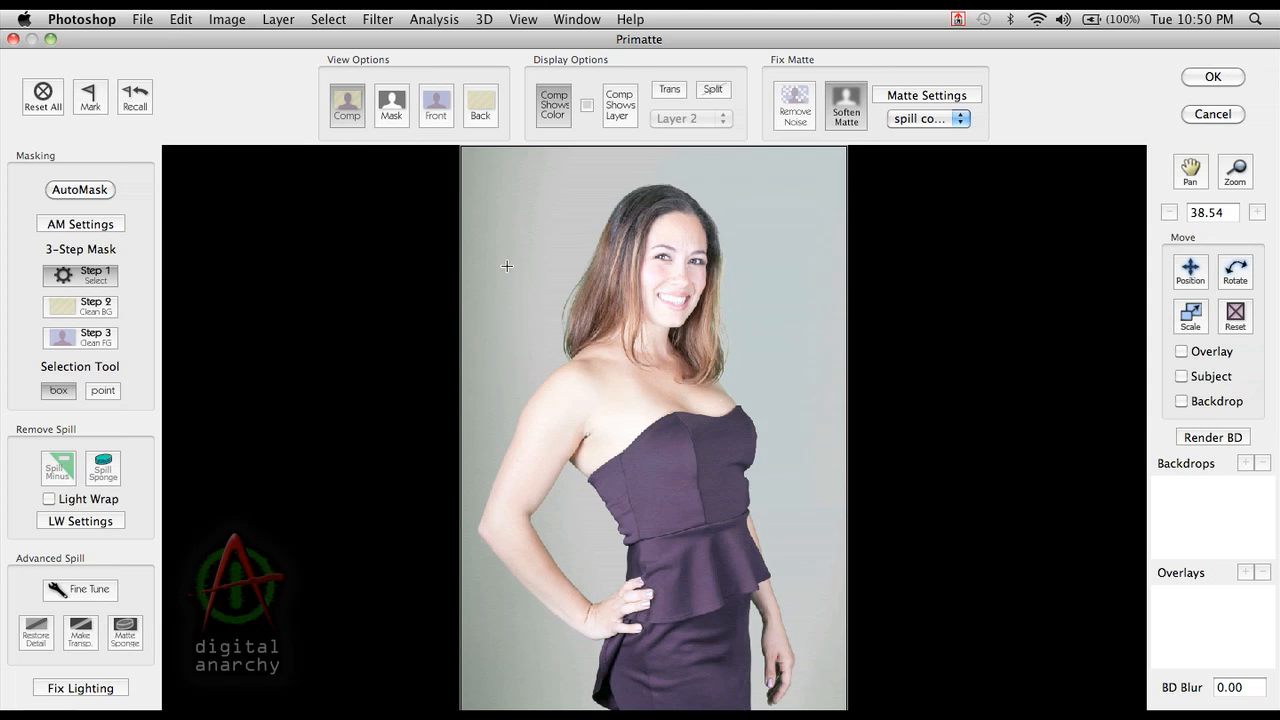
- Clean the gray background areas beside the subject's arm and near the lower corner of the mask with Step 2 Clean BG
{"action": "left_click", "coordinate": [386, 112]}
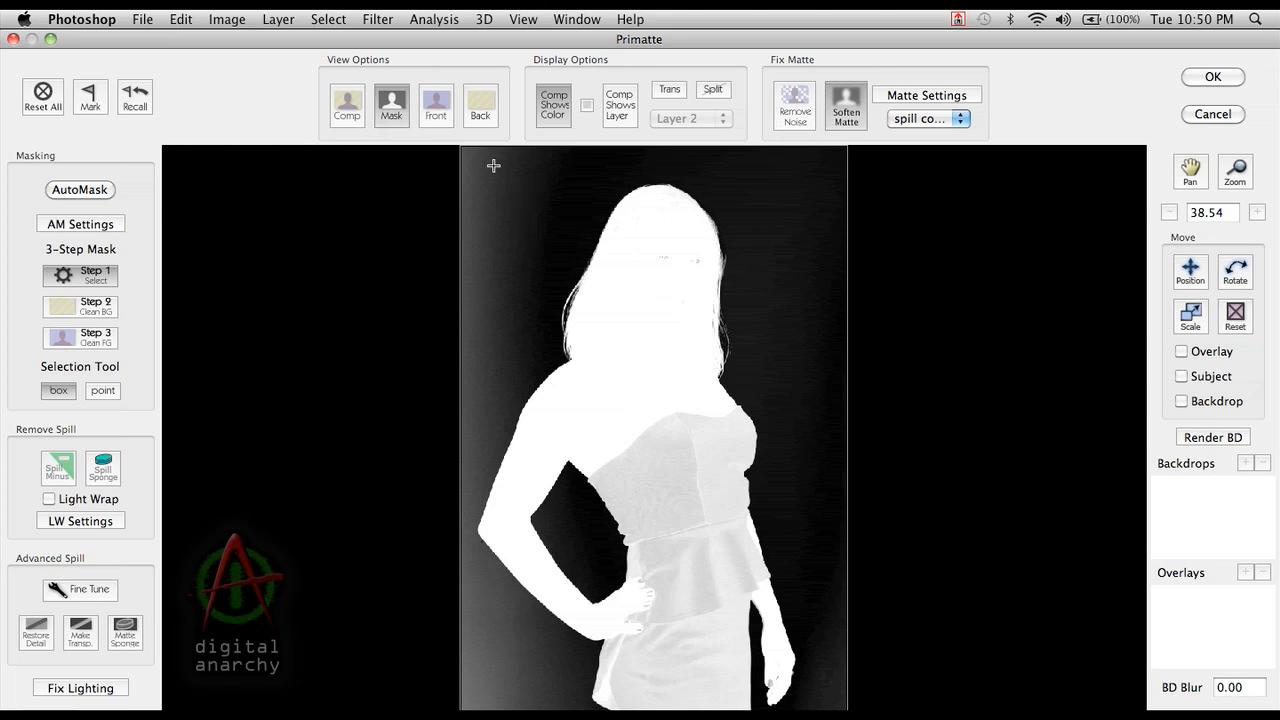
{"action": "left_click", "coordinate": [434, 116]}
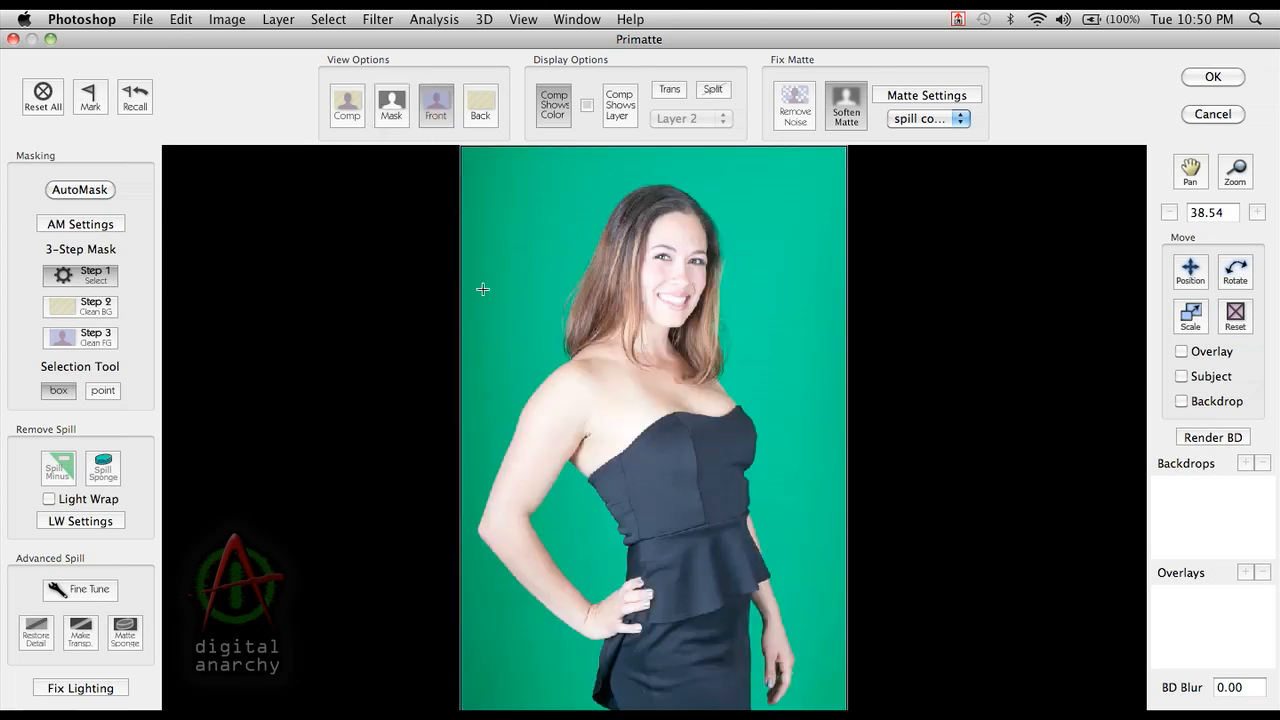
{"action": "left_click", "coordinate": [402, 110]}
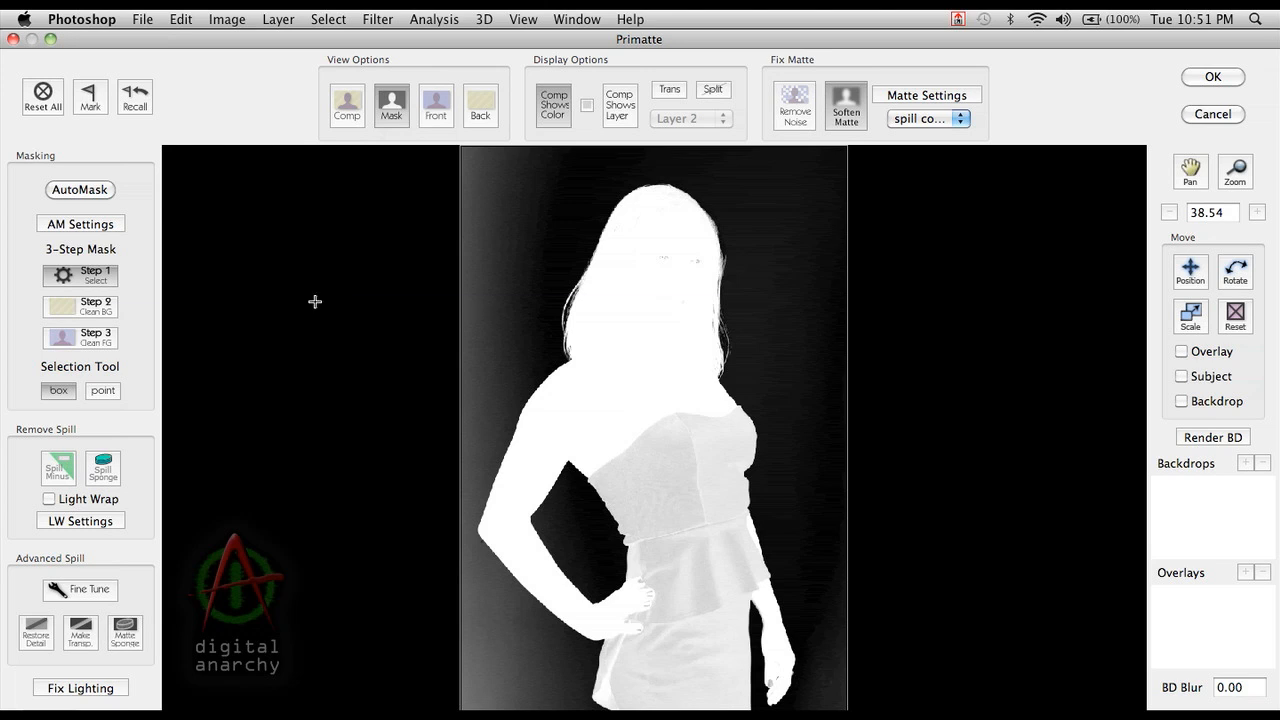
{"action": "left_click", "coordinate": [93, 310]}
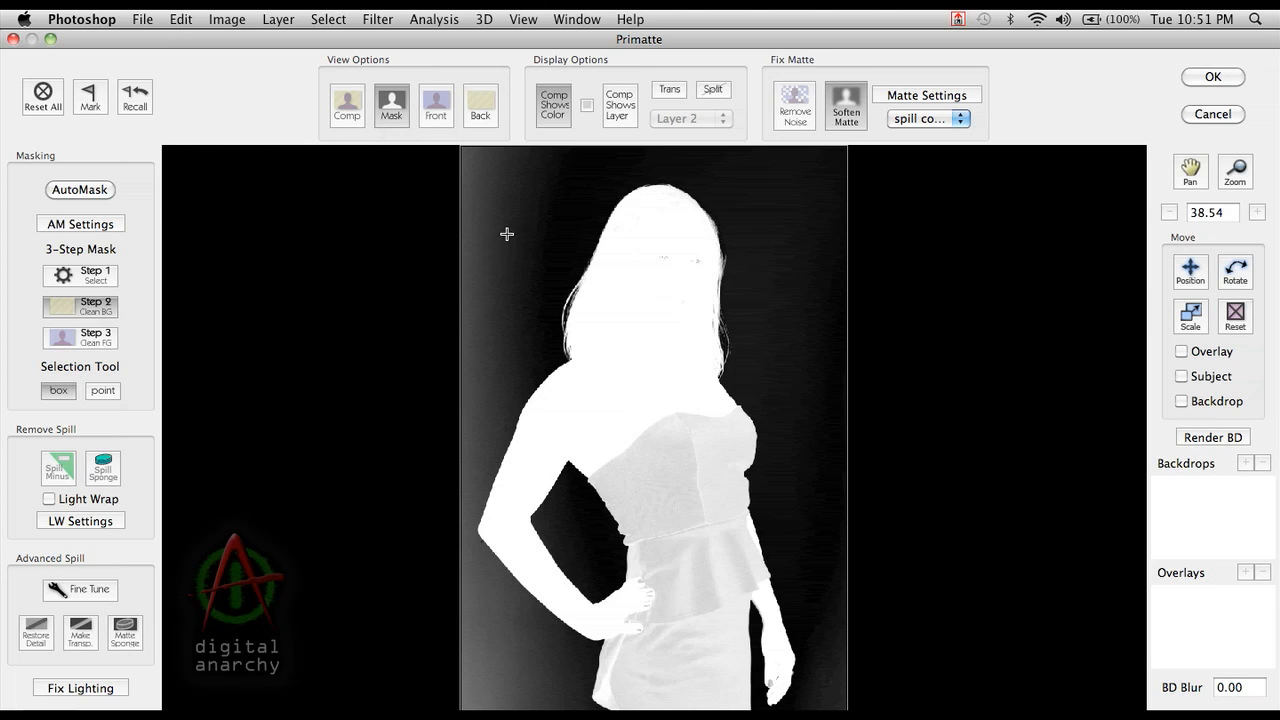
{"action": "left_click_drag", "start_coordinate": [507, 234], "coordinate": [463, 315]}
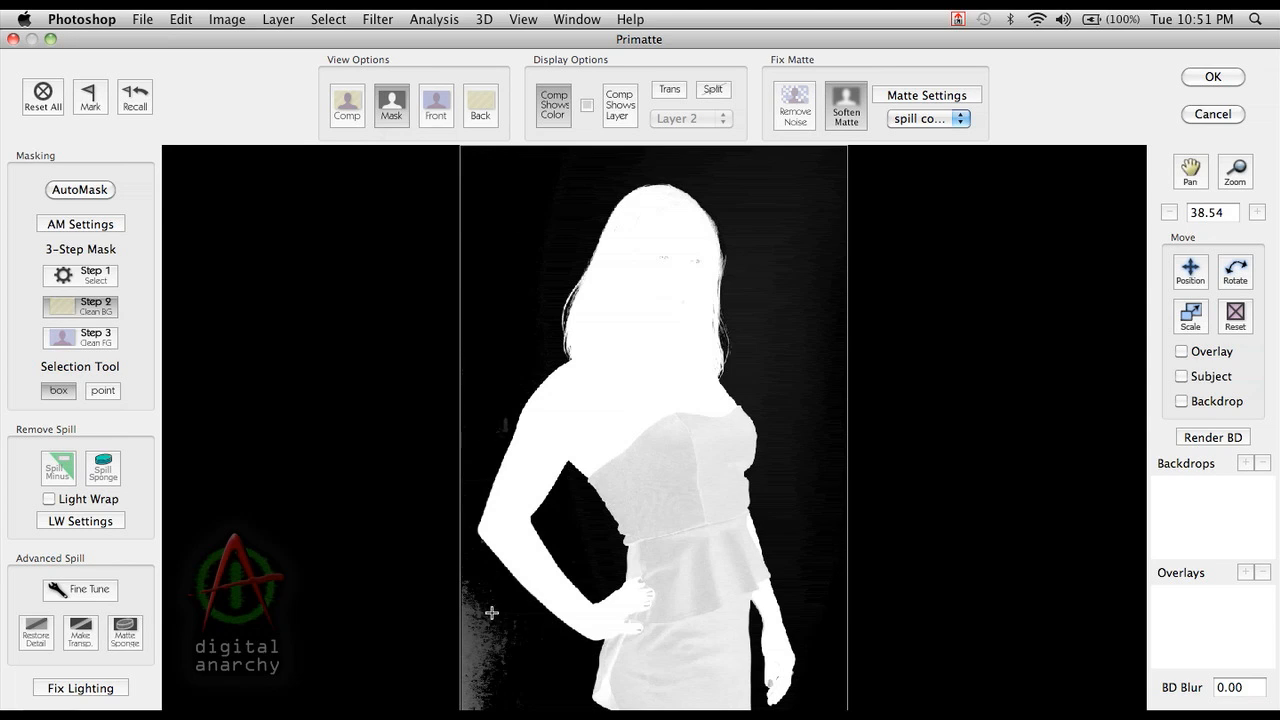
{"action": "left_click_drag", "start_coordinate": [492, 612], "coordinate": [465, 676]}
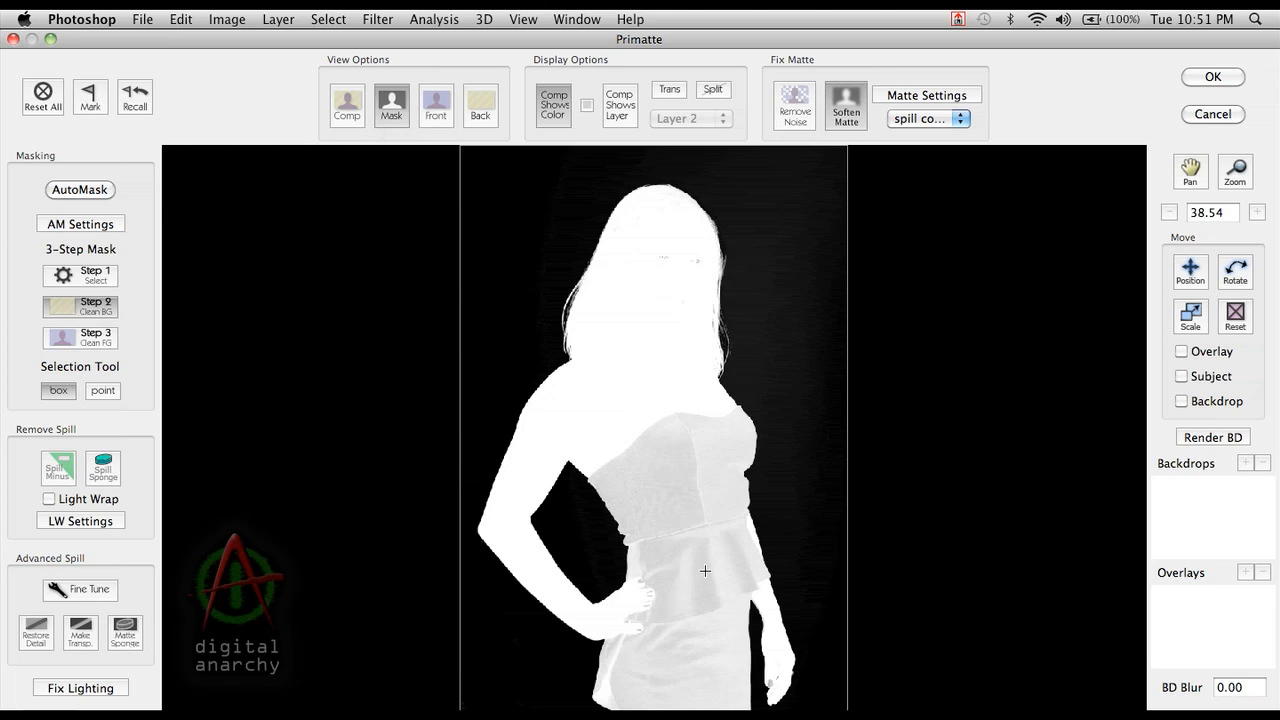
- Fill in the gray dress and eye areas of the subject's mask with Step 3 Clean FG
{"action": "left_click", "coordinate": [94, 339]}
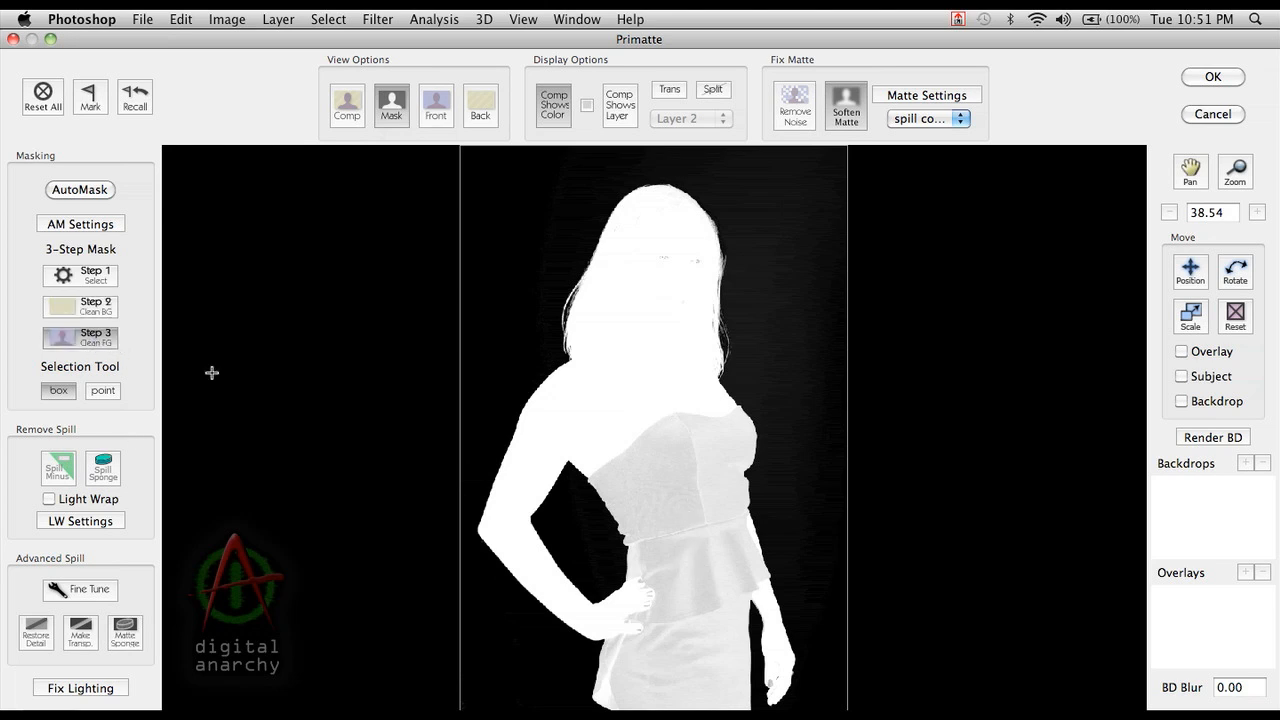
{"action": "left_click_drag", "start_coordinate": [660, 428], "coordinate": [727, 555]}
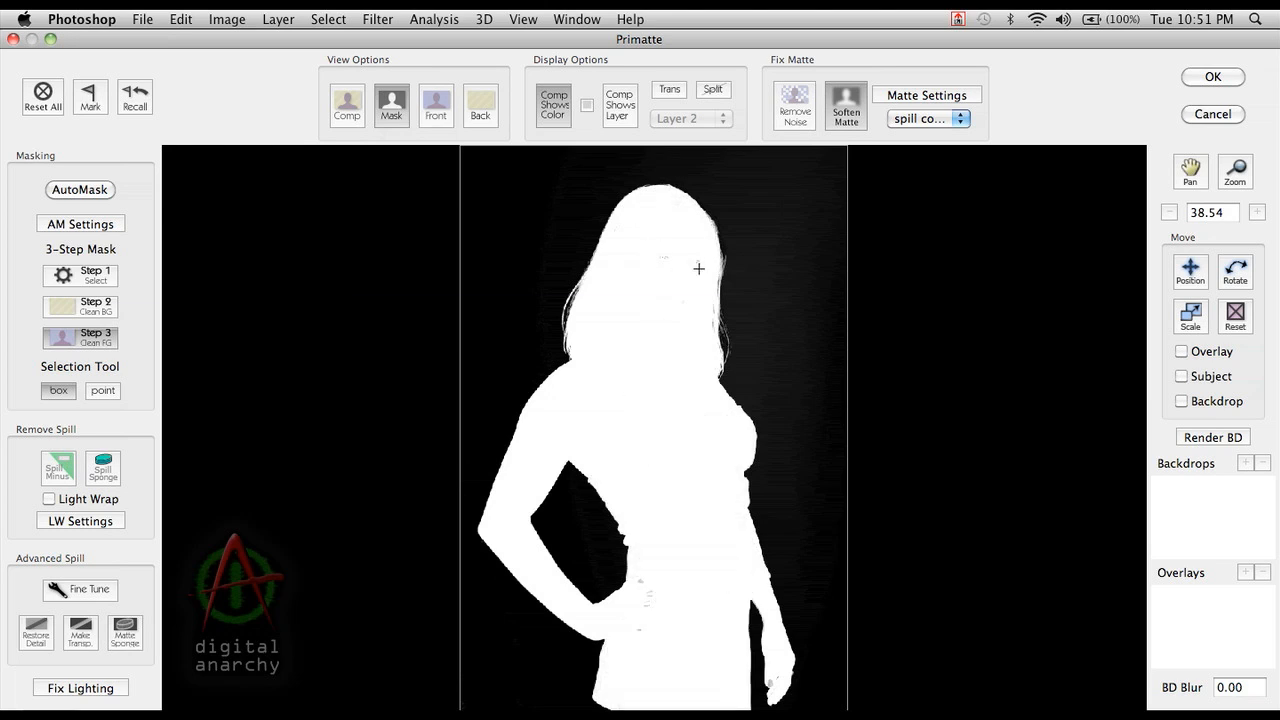
{"action": "left_click_drag", "start_coordinate": [649, 241], "coordinate": [711, 280]}
- Examine the fine hair edges at 50% zoom in the mask, foreground and composite views
{"action": "left_click", "coordinate": [1257, 212]}
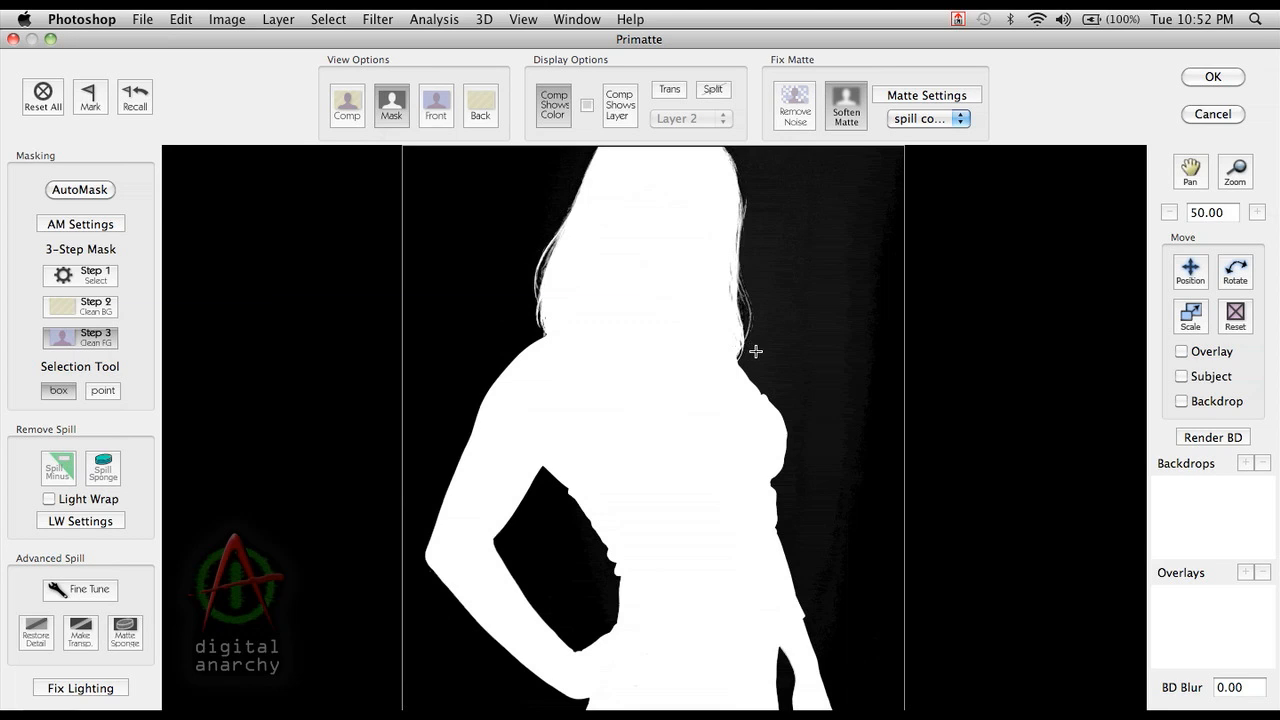
{"action": "left_click", "coordinate": [436, 108]}
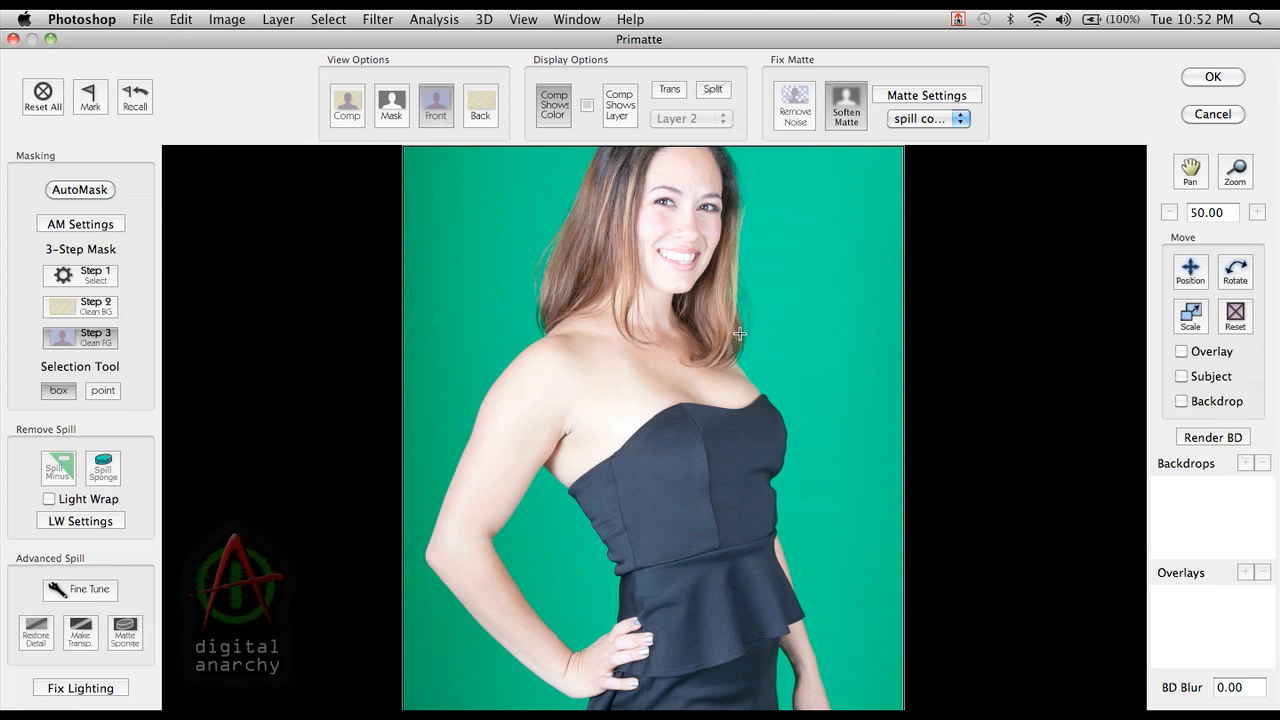
{"action": "left_click", "coordinate": [392, 105]}
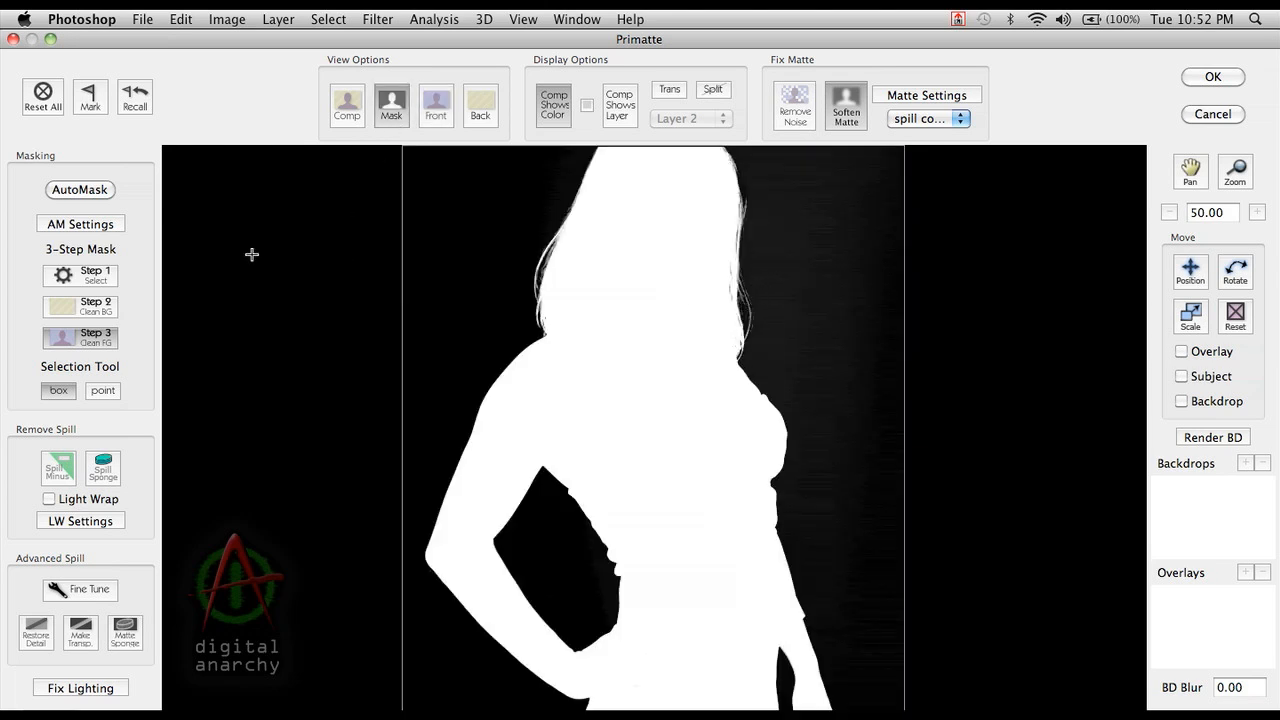
{"action": "left_click", "coordinate": [346, 113]}
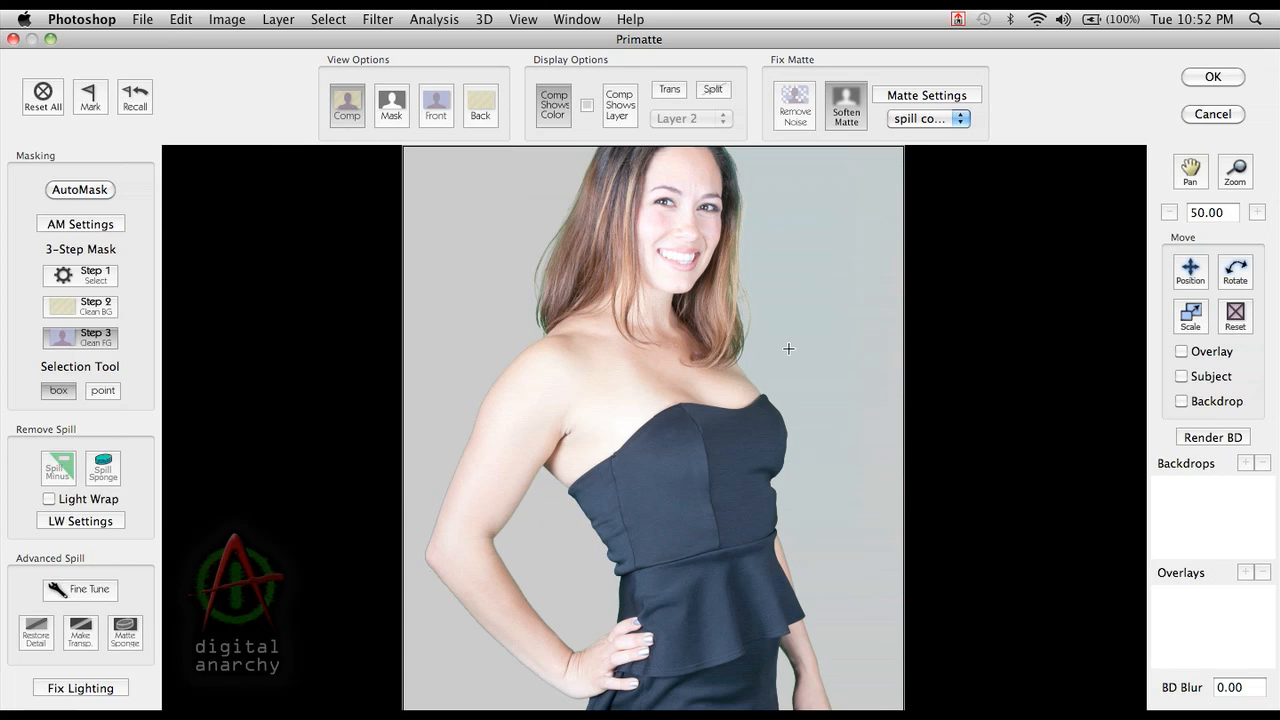
- Remove the green spill from the edges of the hair using Spill Minus with point selection, working at 100% zoom
{"action": "left_click", "coordinate": [1257, 212]}
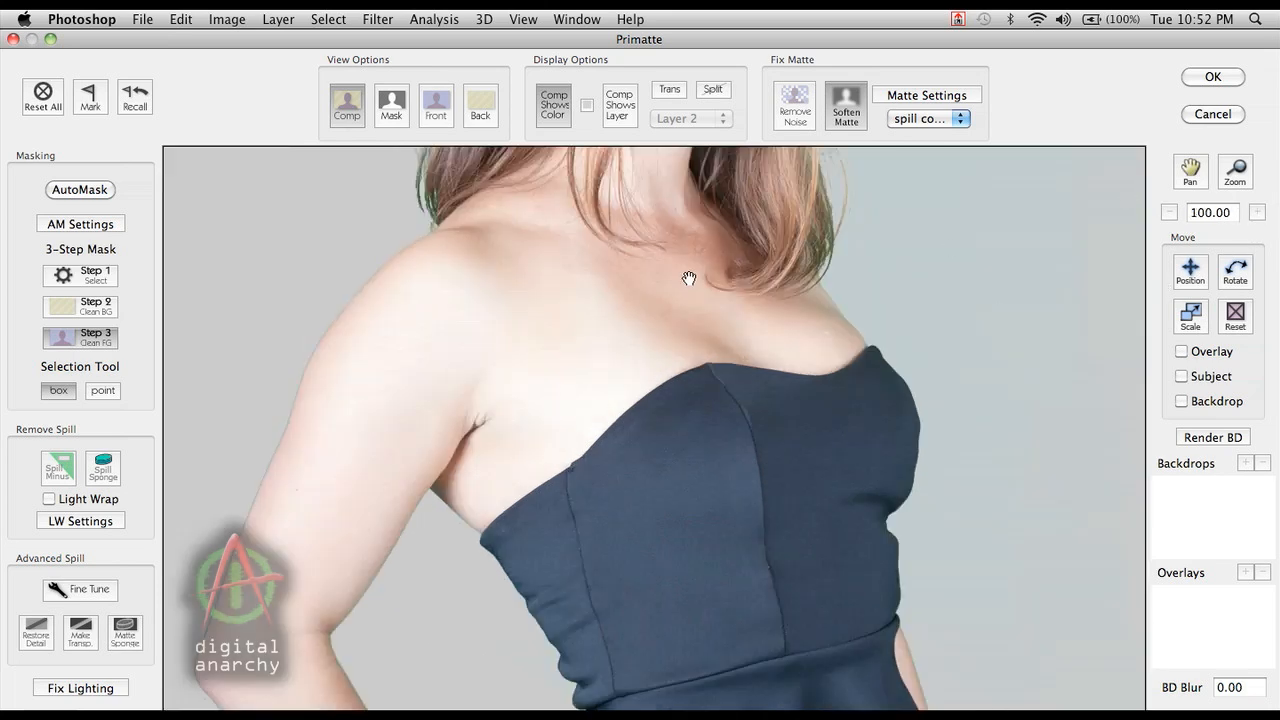
{"action": "left_click_drag", "start_coordinate": [689, 280], "coordinate": [684, 676]}
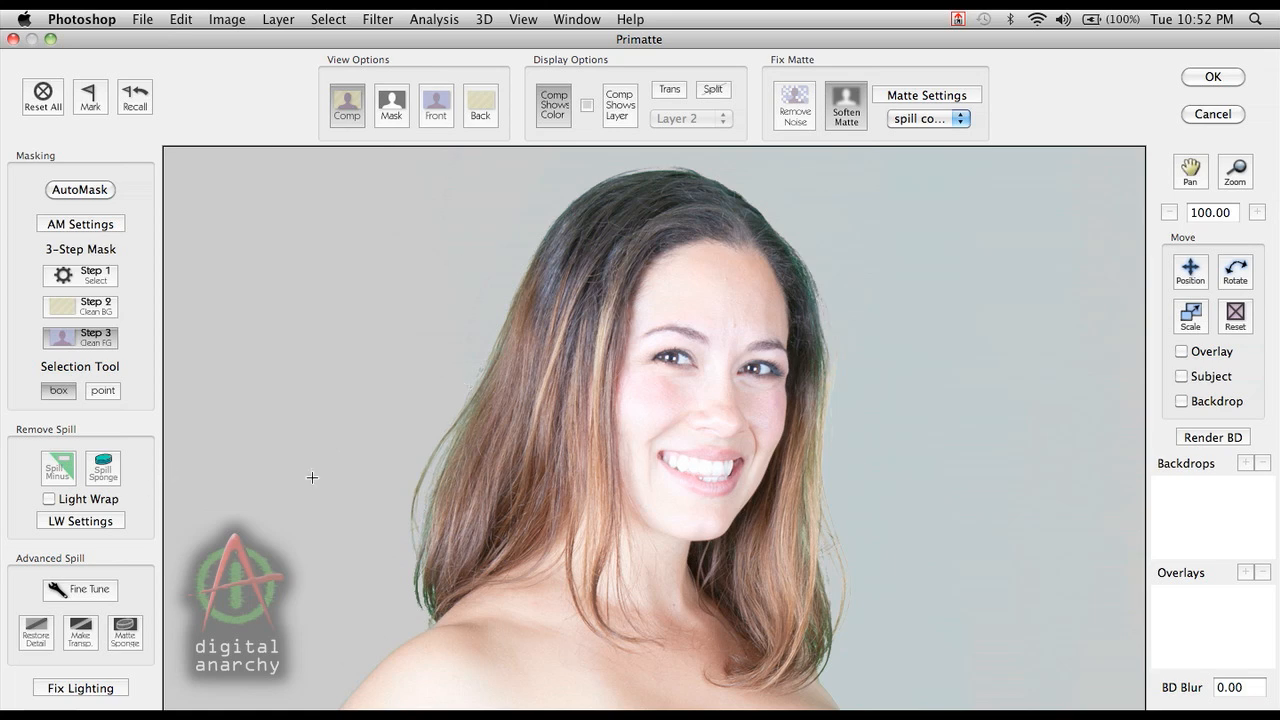
{"action": "left_click", "coordinate": [62, 470]}
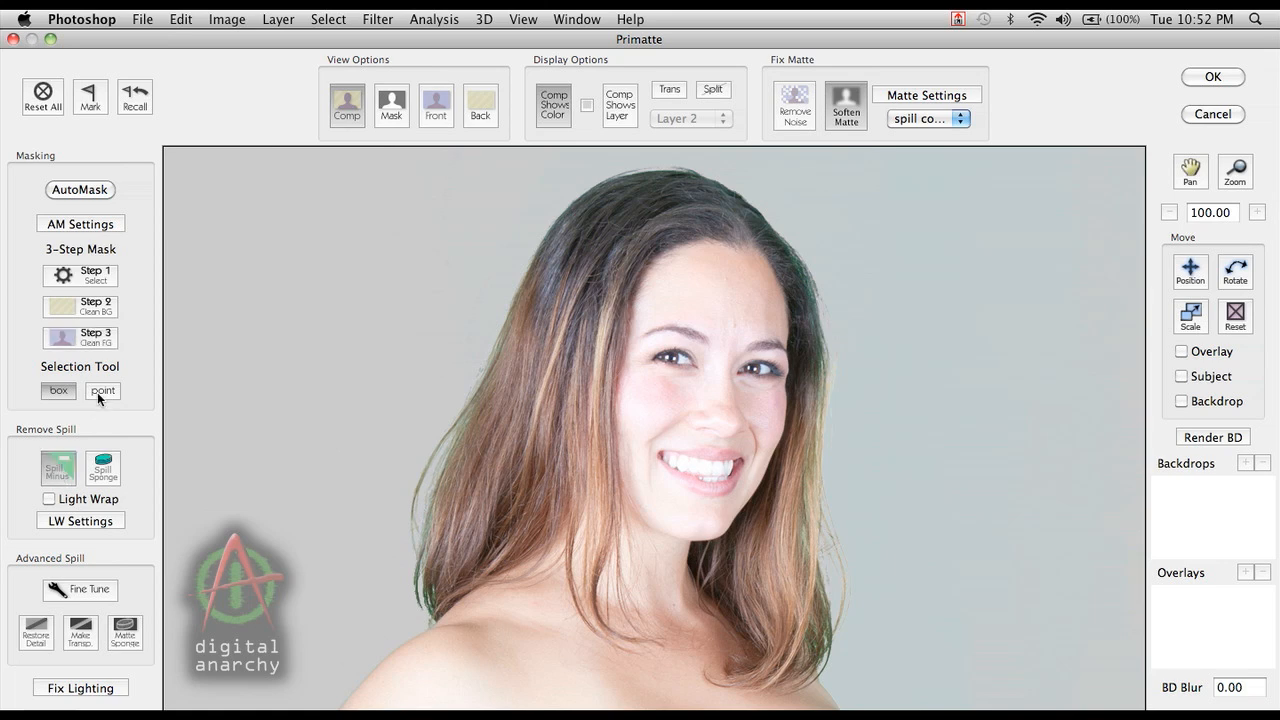
{"action": "left_click", "coordinate": [104, 391]}
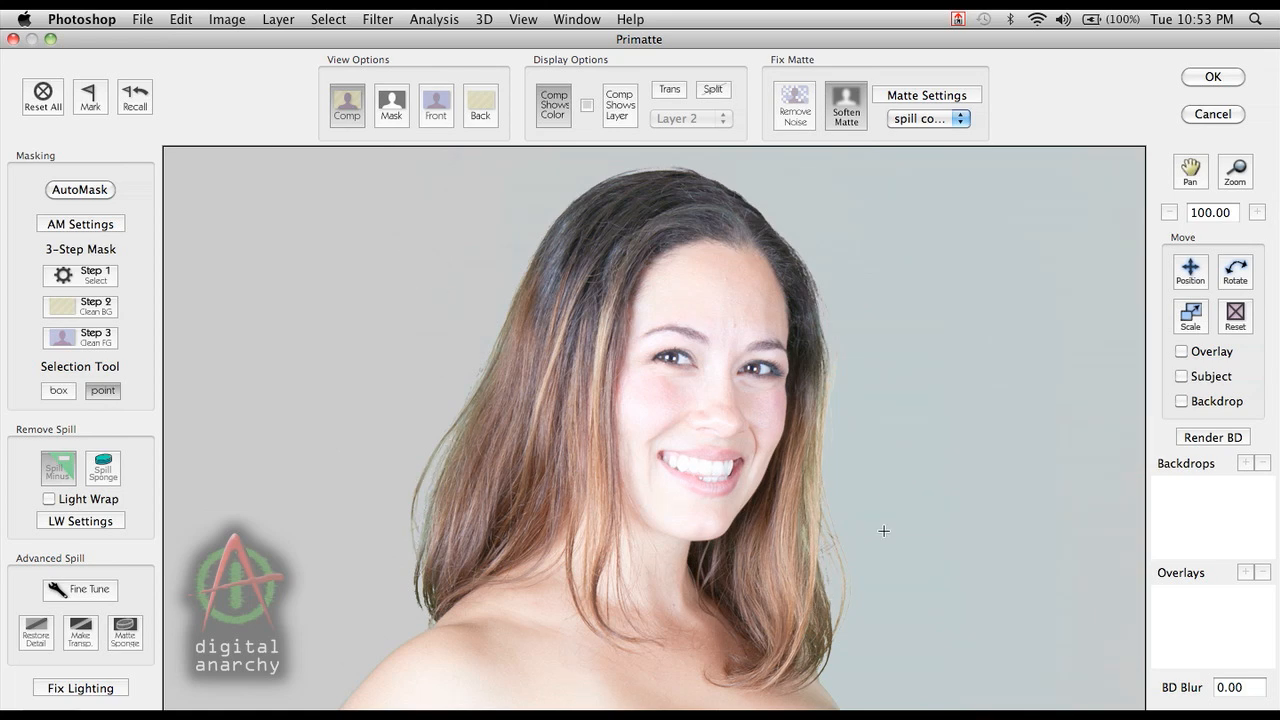
- Check the composite around the subject at 50% zoom and apply the Primatte mask to Layer 4
{"action": "left_click", "coordinate": [1169, 212]}
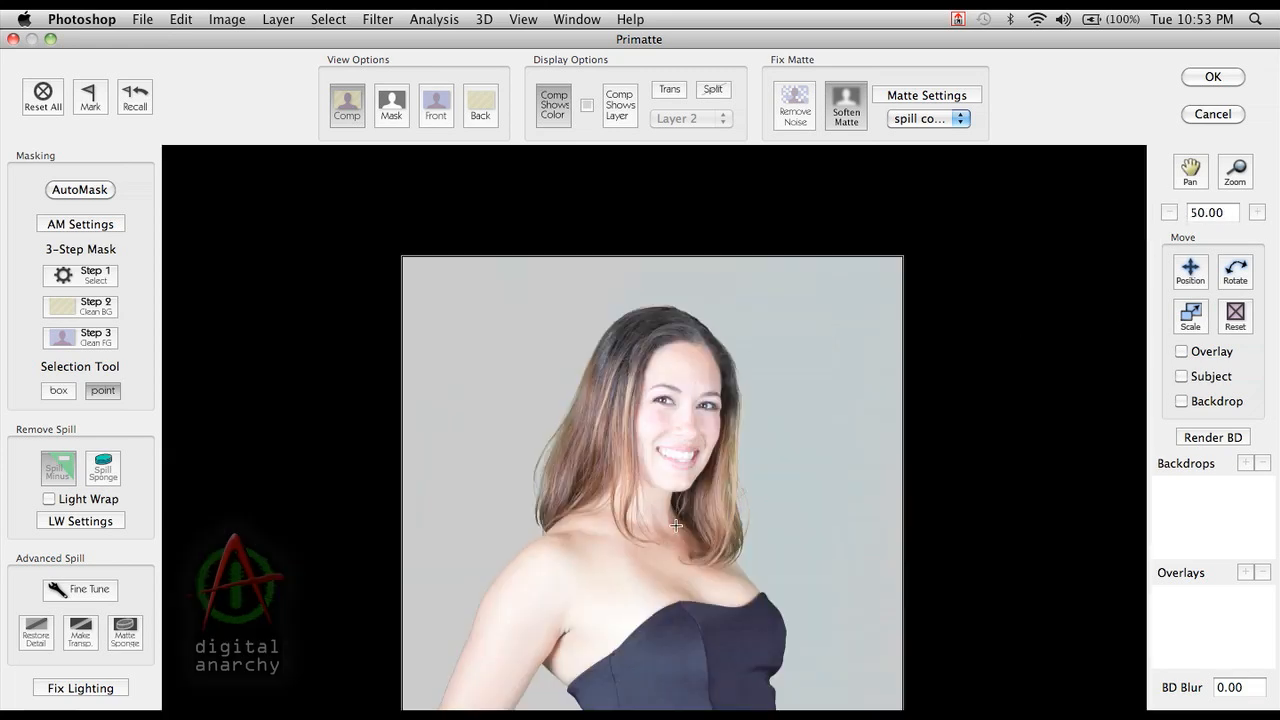
{"action": "left_click_drag", "start_coordinate": [668, 538], "coordinate": [668, 388]}
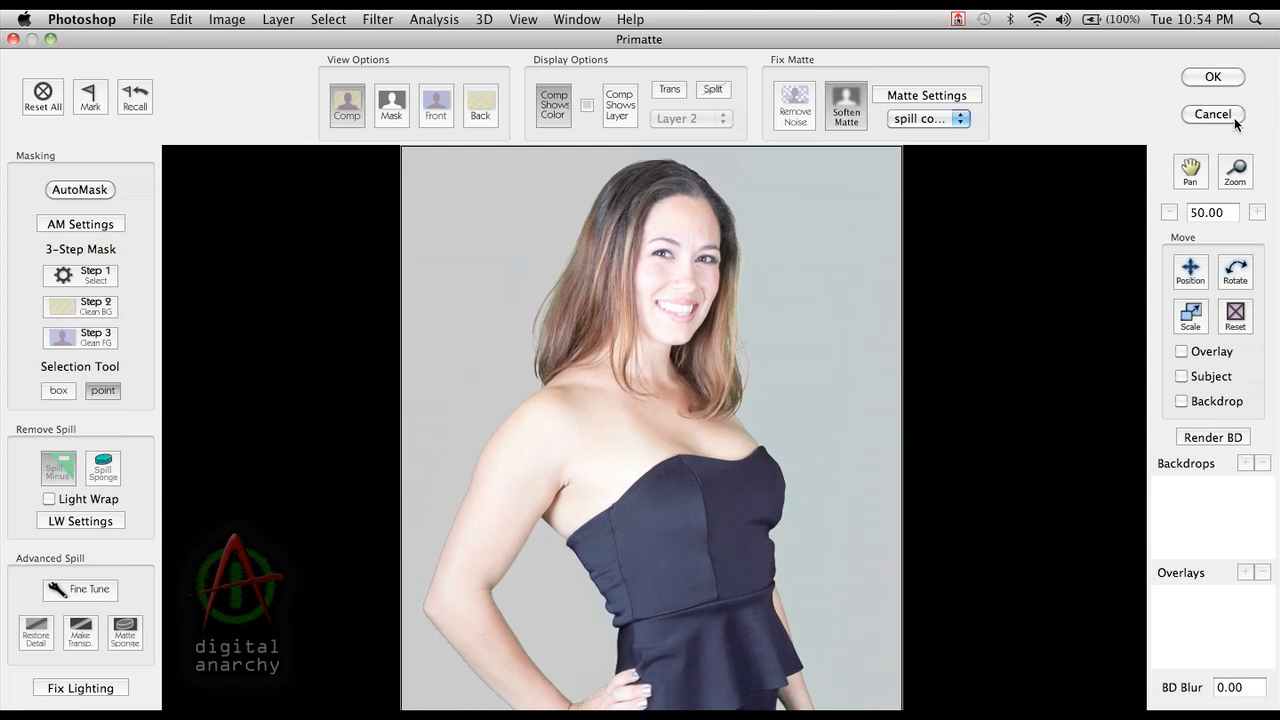
{"action": "left_click", "coordinate": [1214, 77]}
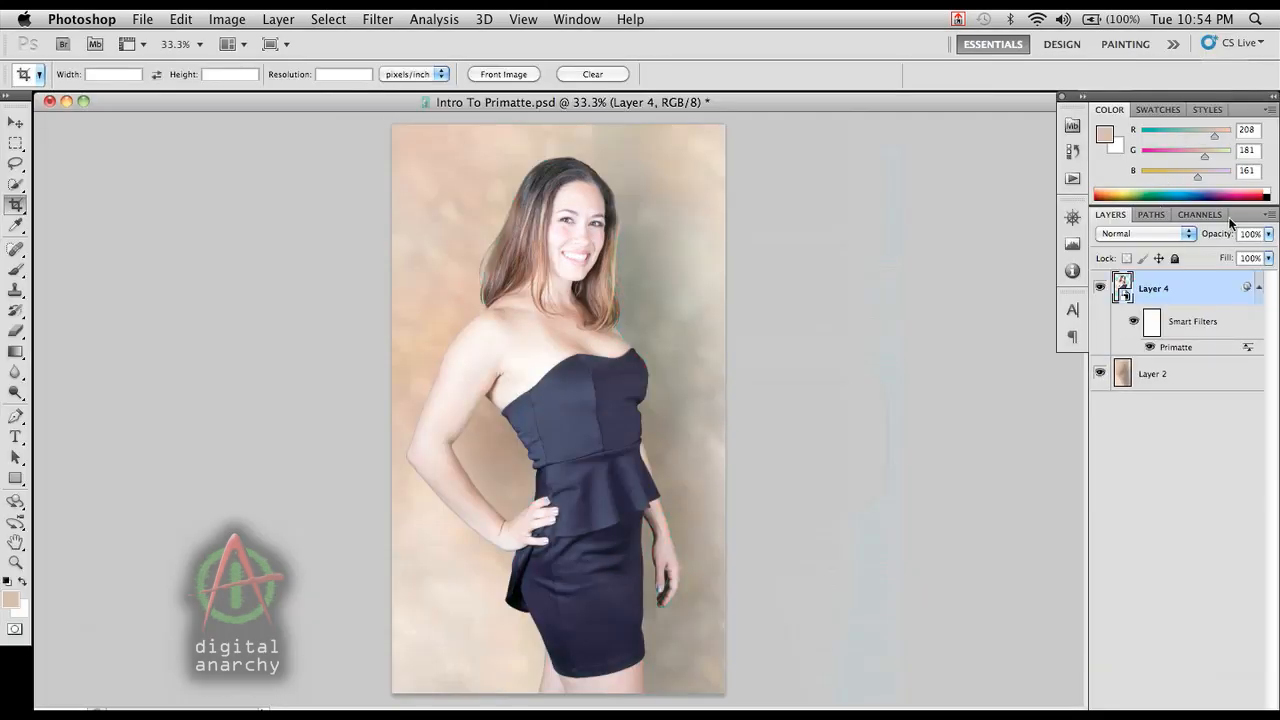
- Compare the result with Layer 2 hidden and shown, and with the Primatte smart filter off and on
{"action": "left_click", "coordinate": [1101, 373]}
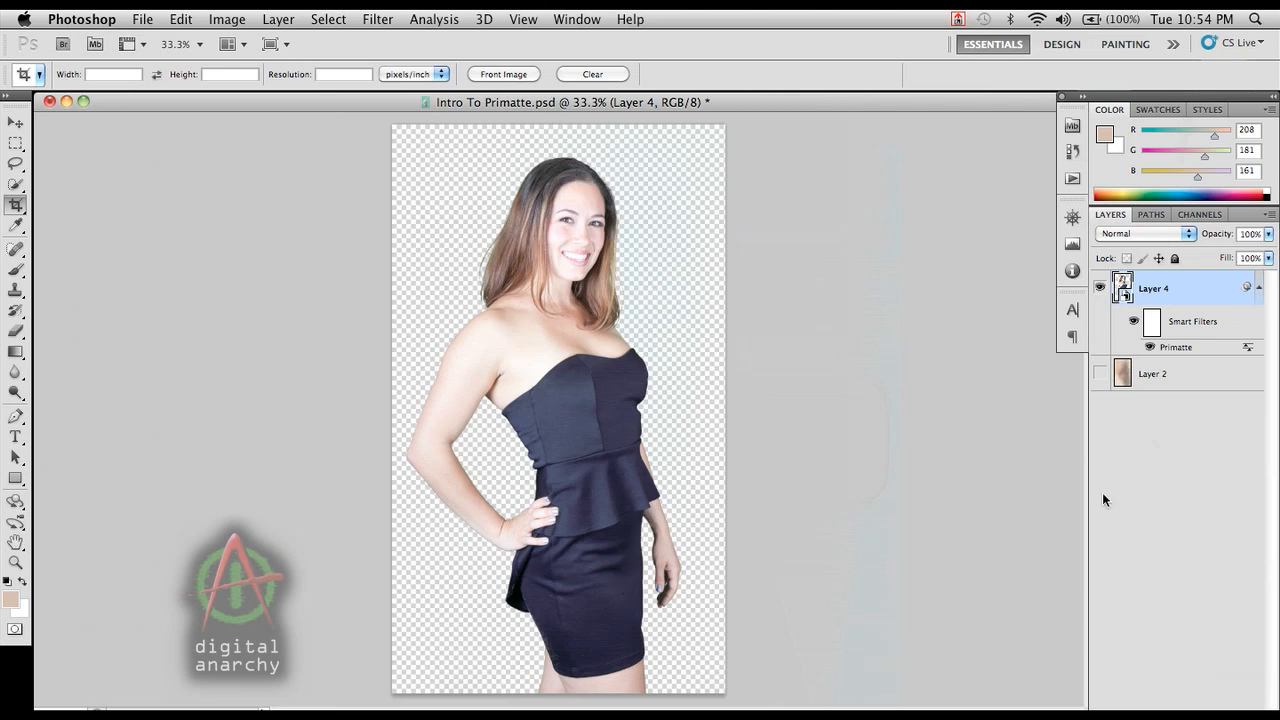
{"action": "left_click", "coordinate": [1100, 375]}
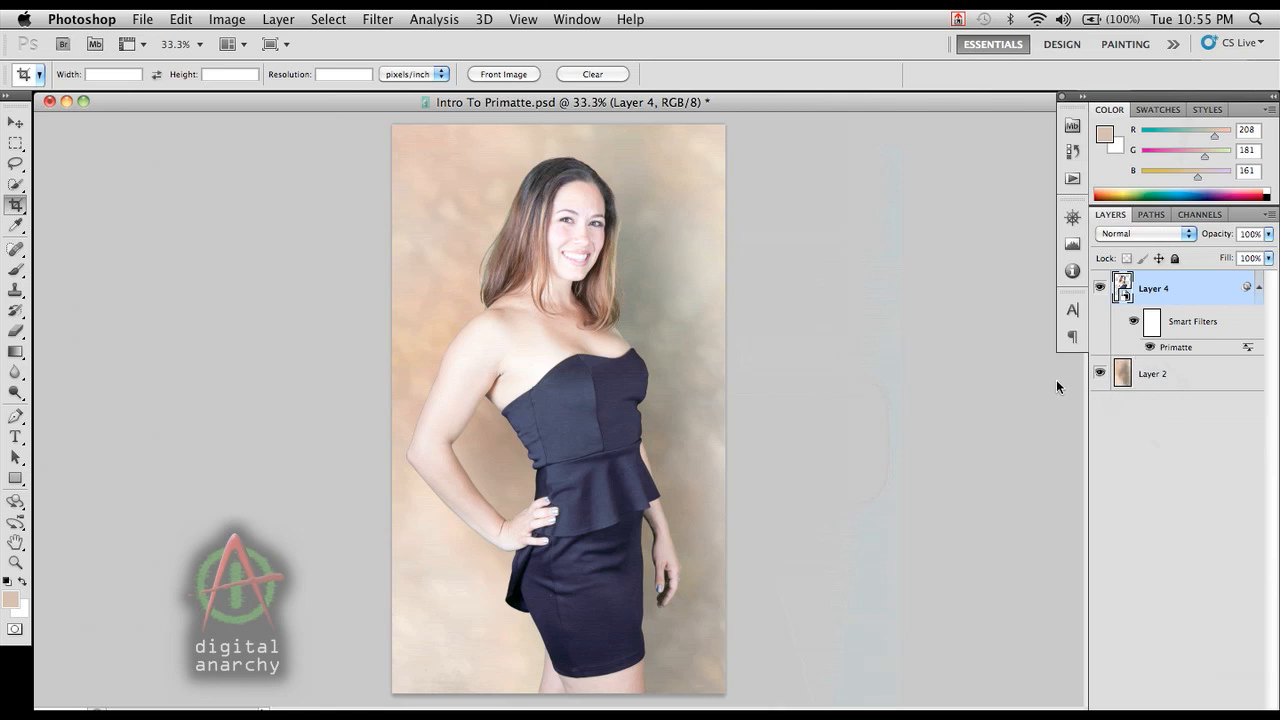
{"action": "left_click", "coordinate": [1150, 347]}
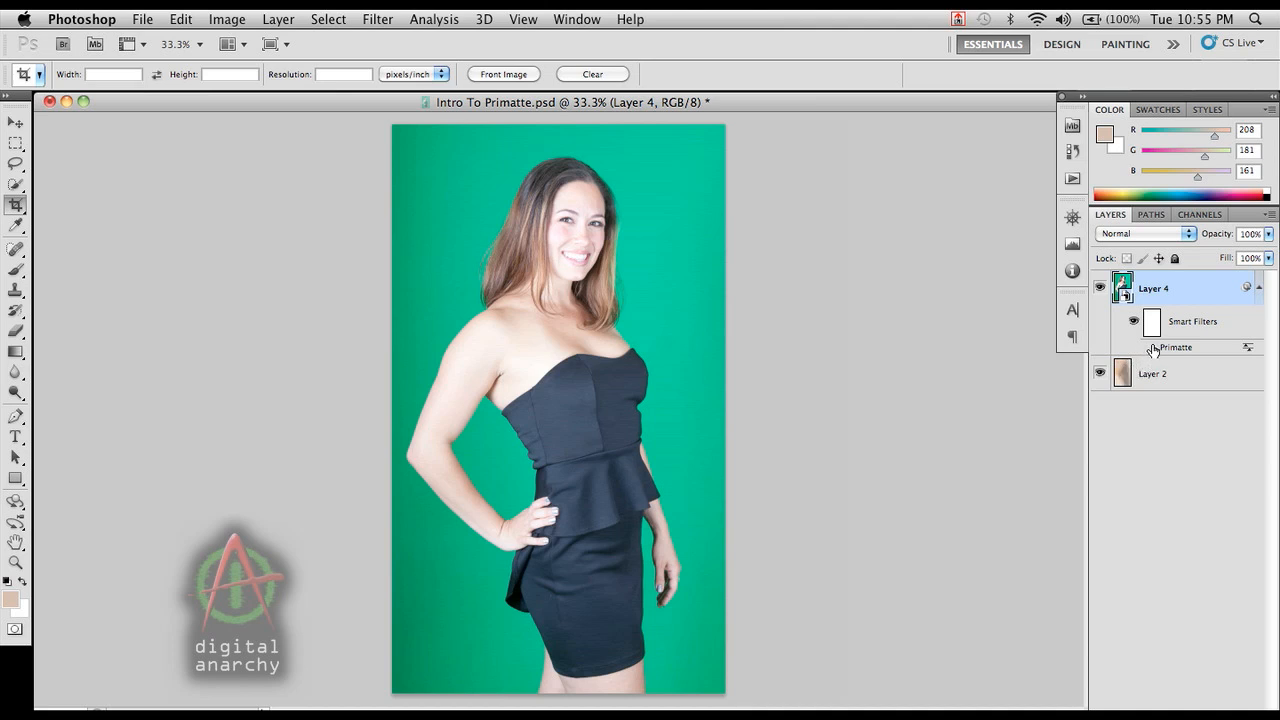
{"action": "left_click", "coordinate": [1149, 348]}
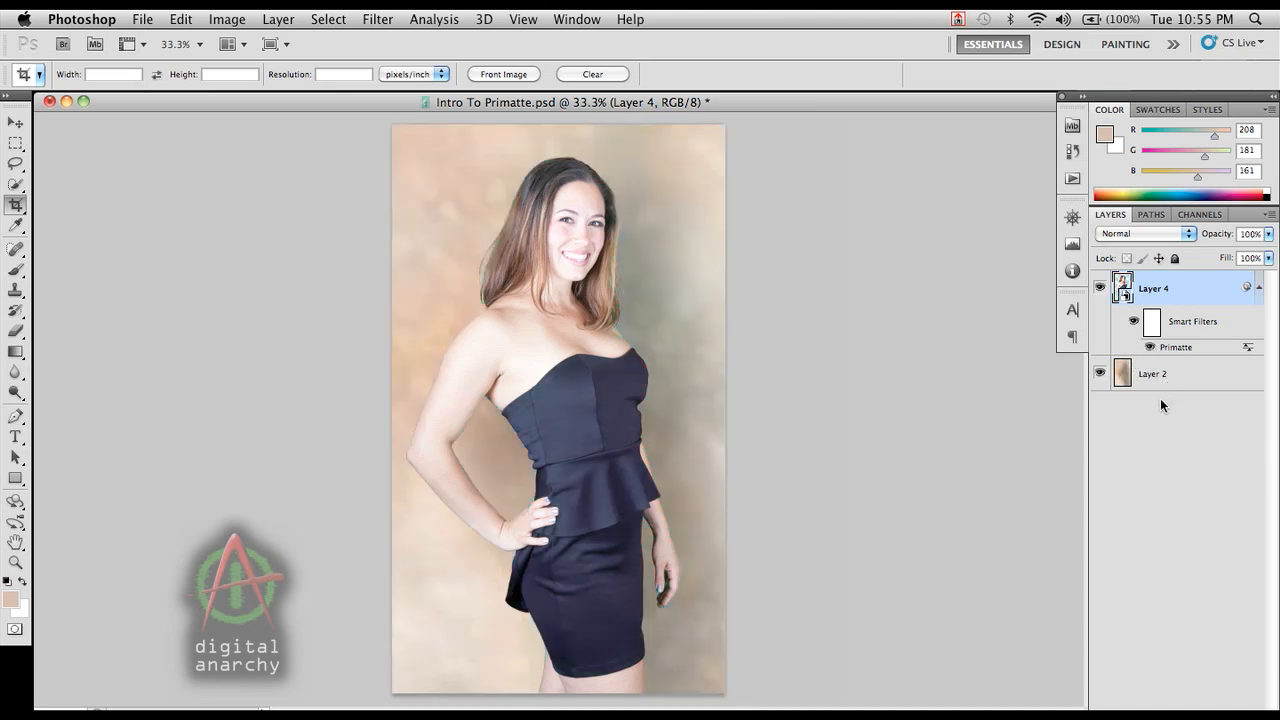